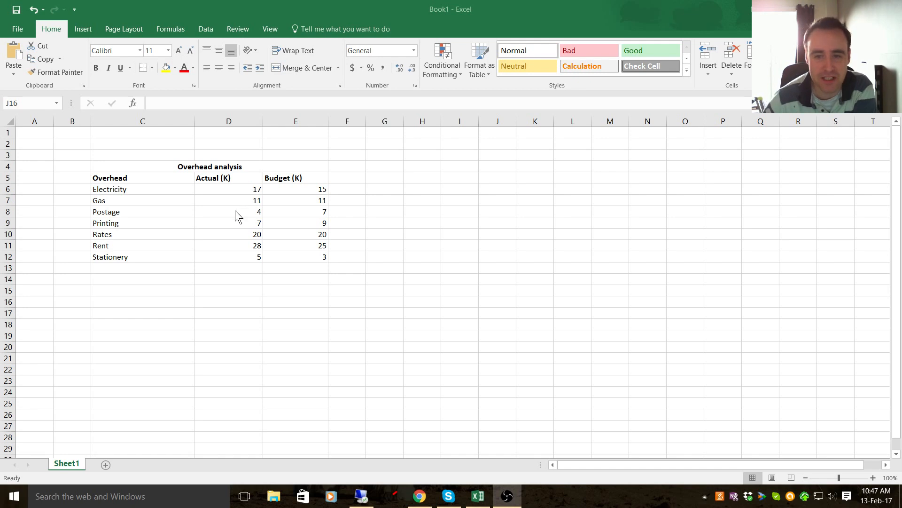
Insert a 2-D clustered column chart from the overhead names and figures in C6:E12
click(144, 188)
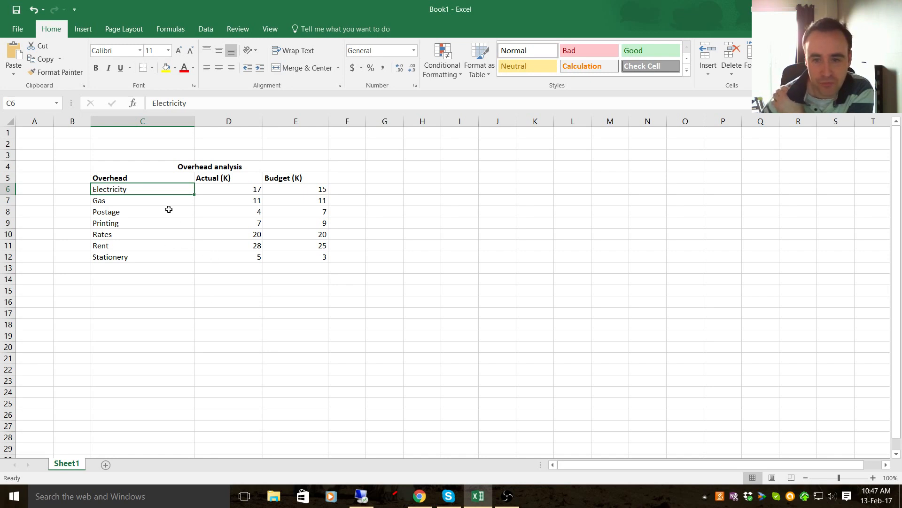
drag(135, 187, 278, 257)
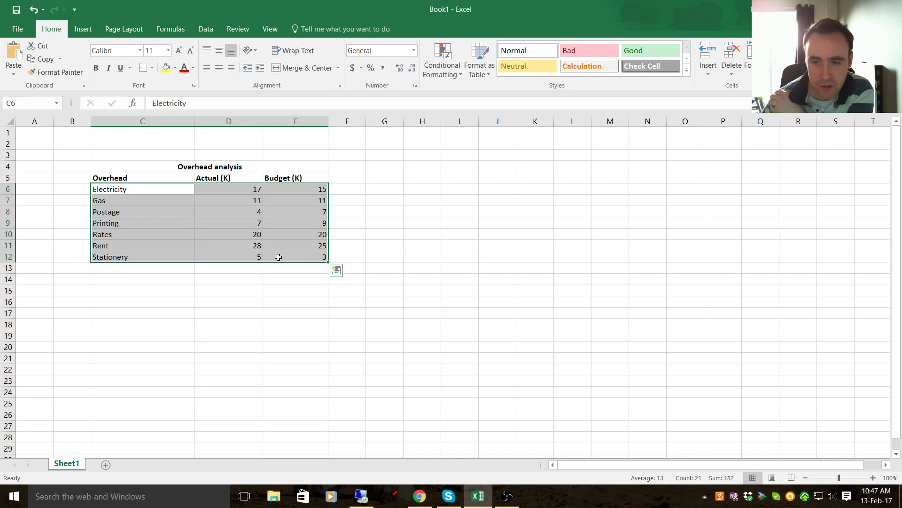
click(84, 26)
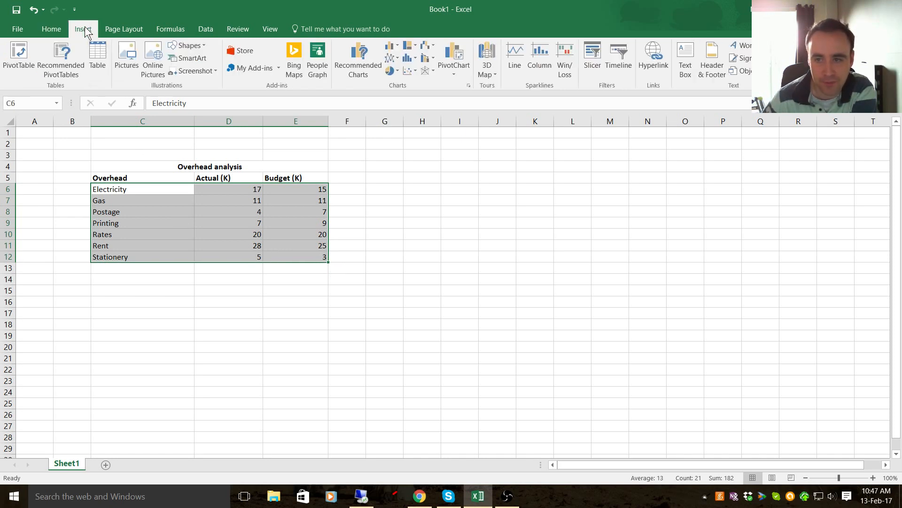
click(398, 48)
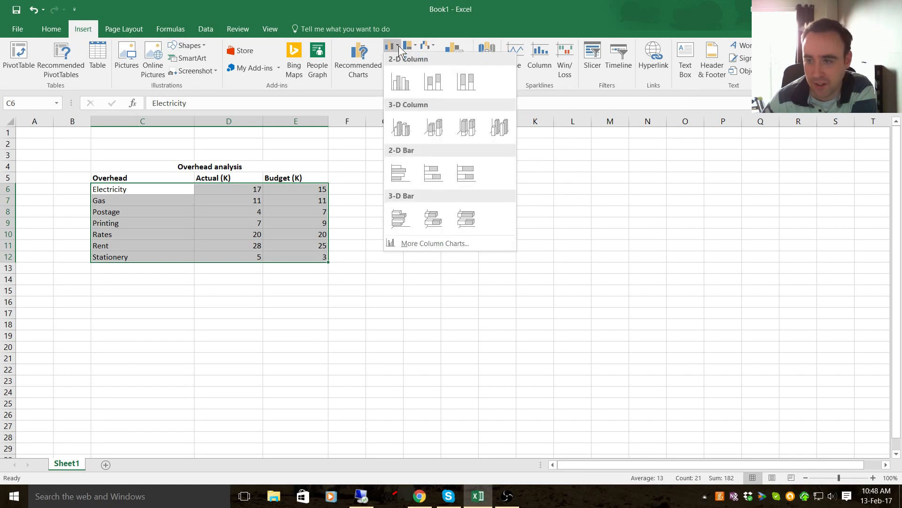
click(400, 80)
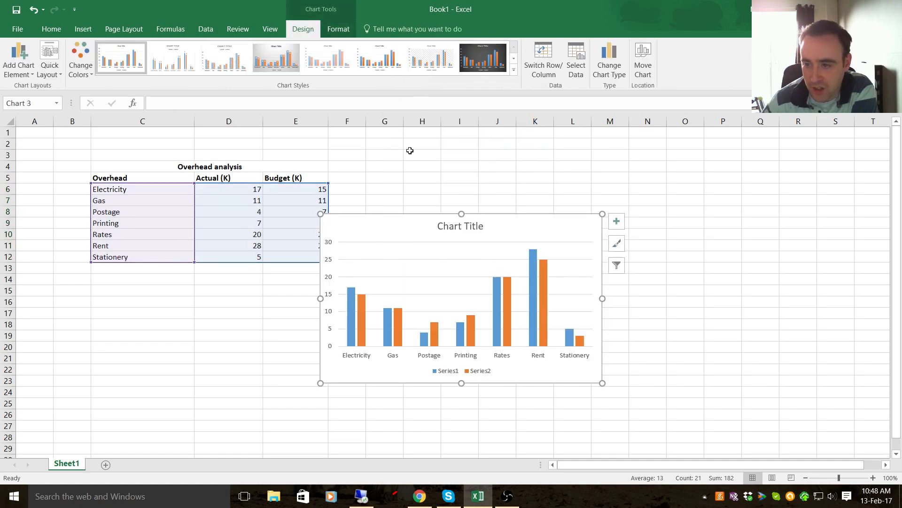
Place the chart beside the table, enlarged to about columns F to P, and apply the quick layout with both axis titles and a side legend
drag(424, 220, 444, 176)
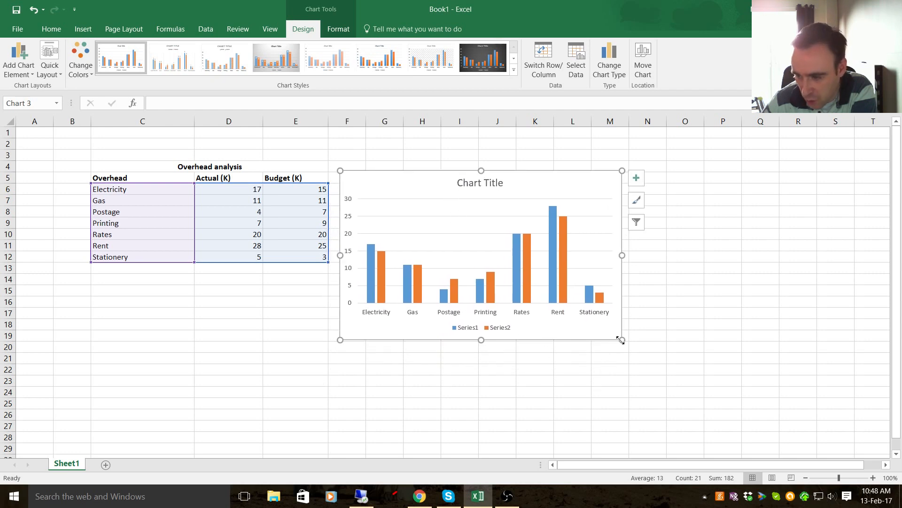
drag(622, 340, 747, 400)
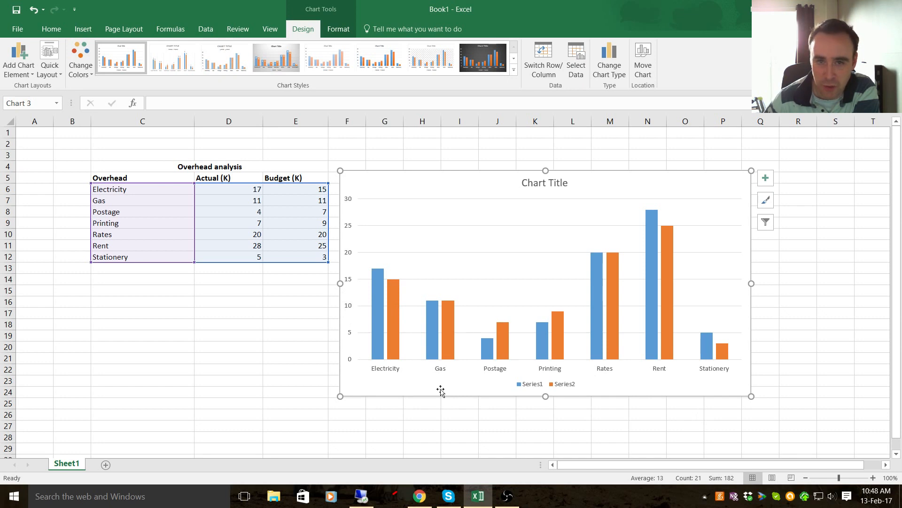
click(58, 75)
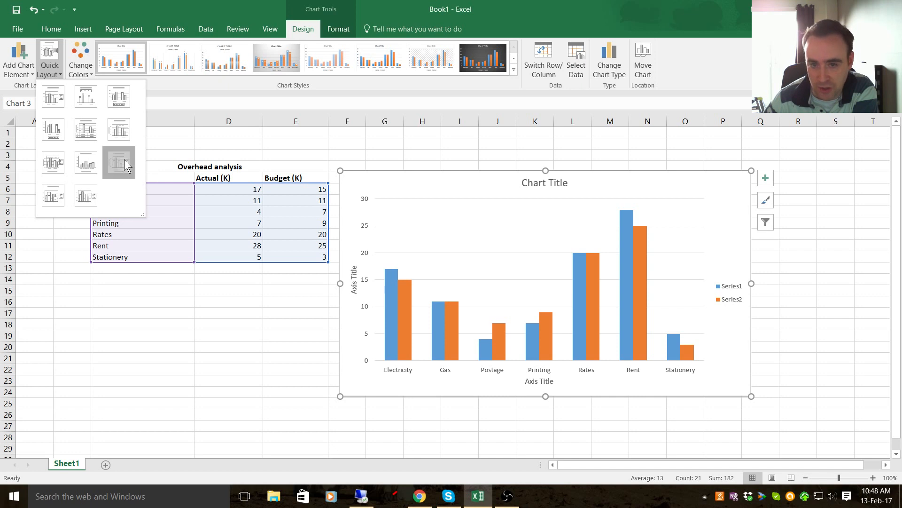
click(124, 160)
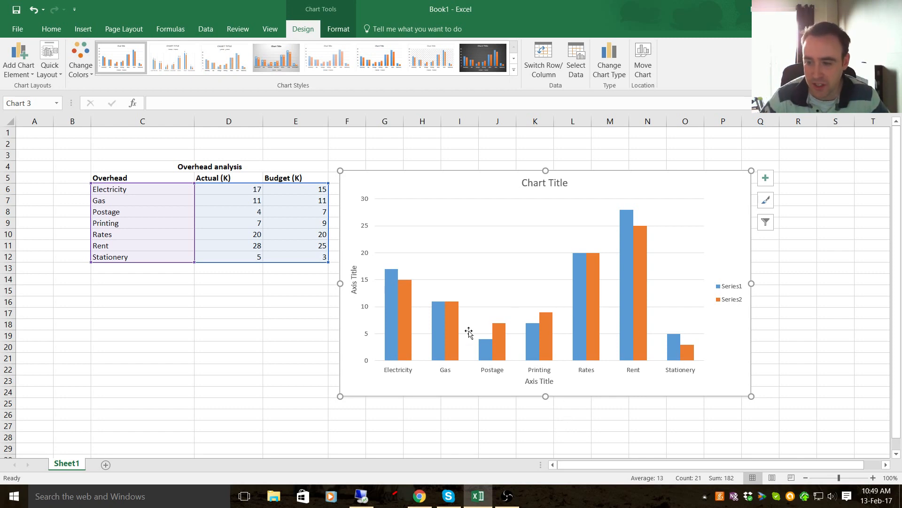
mouse_move(502, 334)
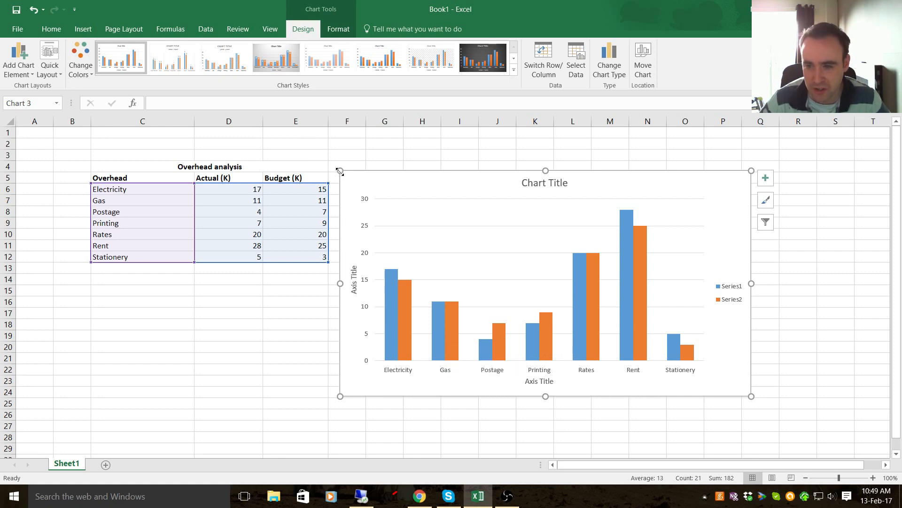
drag(342, 173, 334, 160)
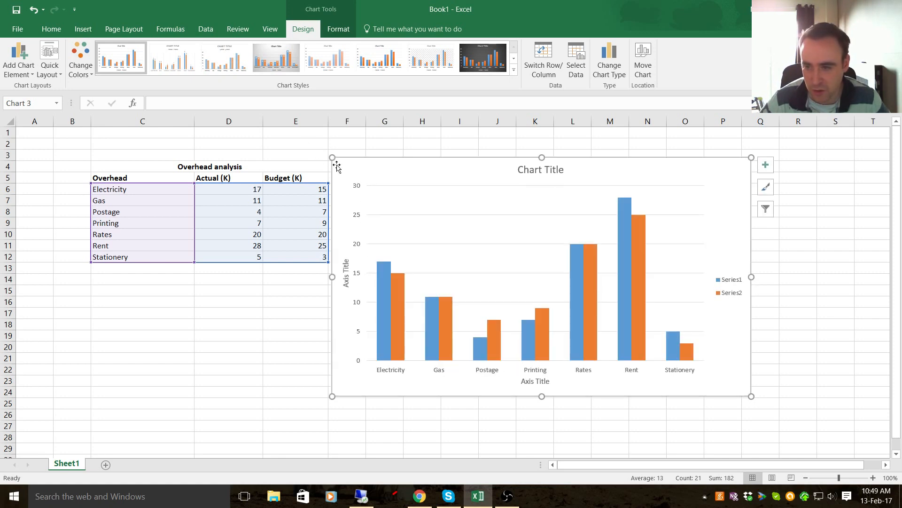
Replace the chart title's placeholder text with "Overhead analysis"
double_click(540, 170)
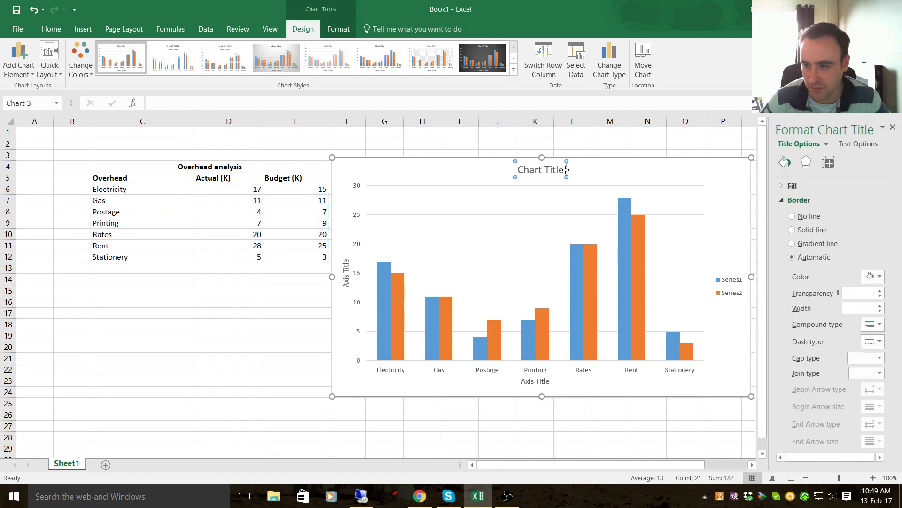
drag(557, 169, 518, 170)
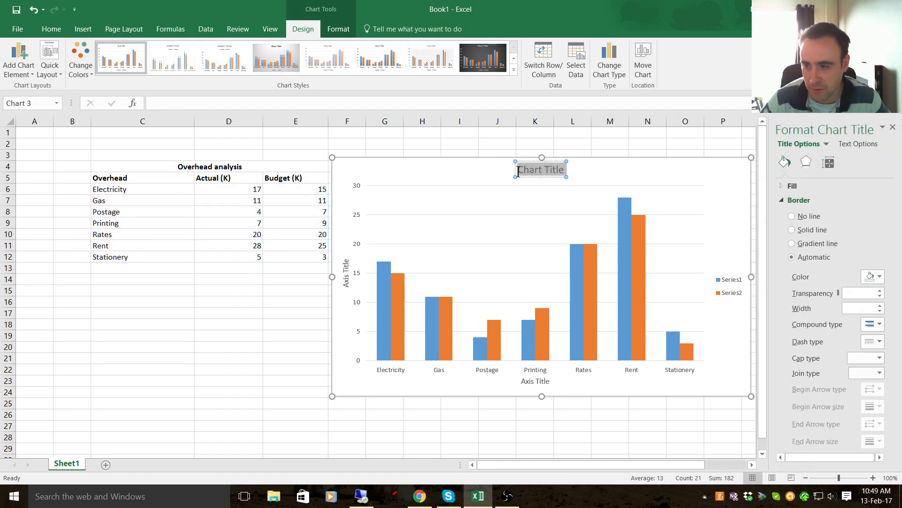
key(Delete)
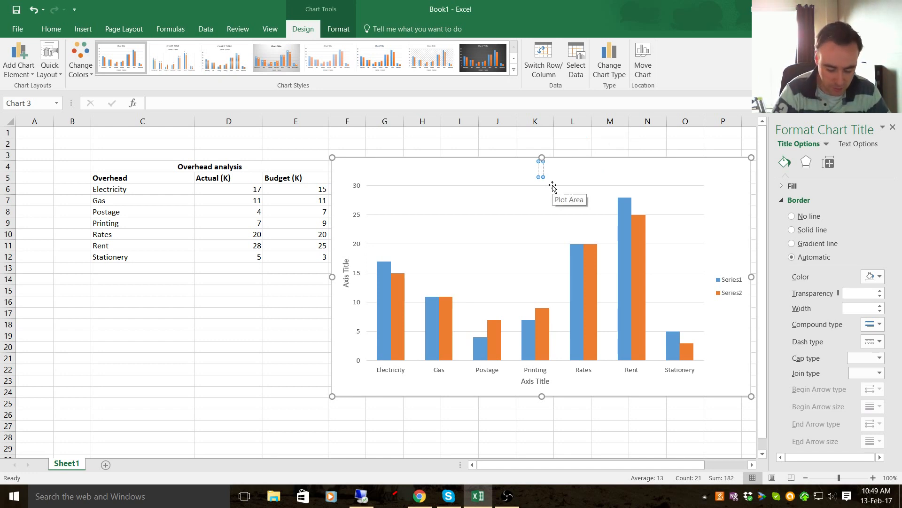
text(Overhead)
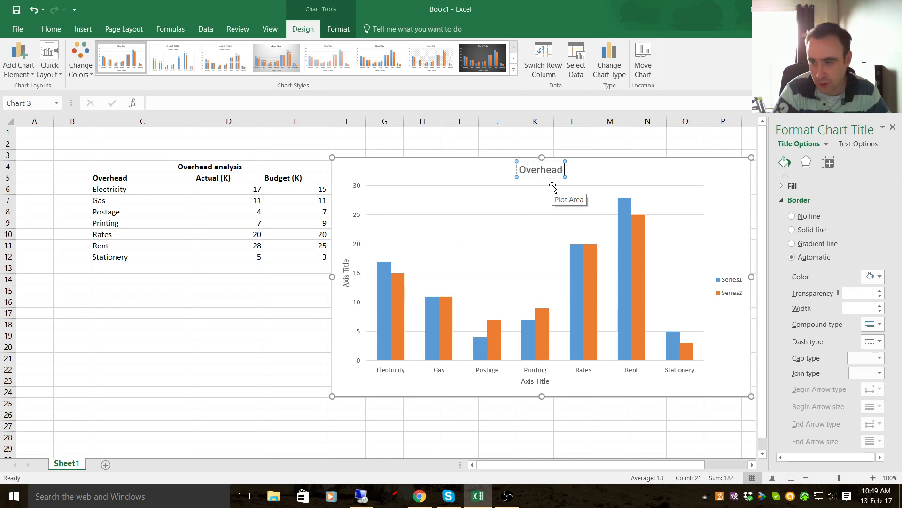
text( analysis)
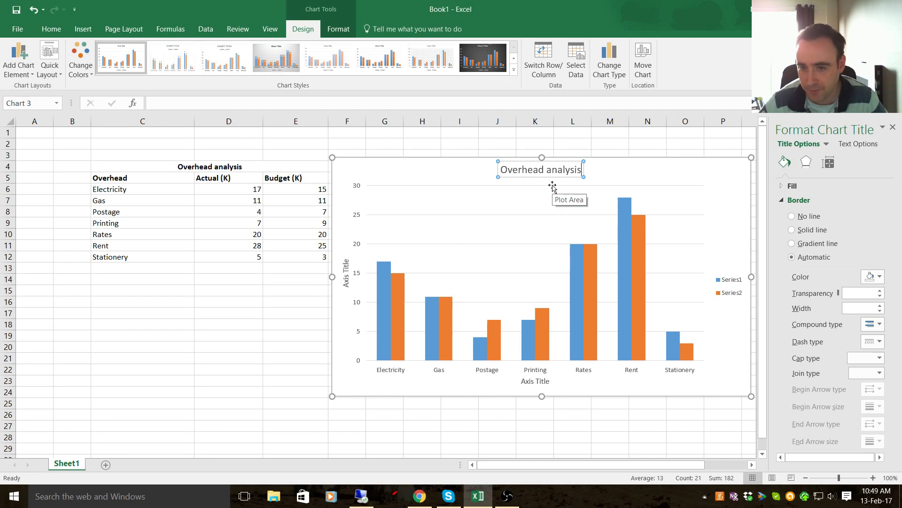
click(553, 186)
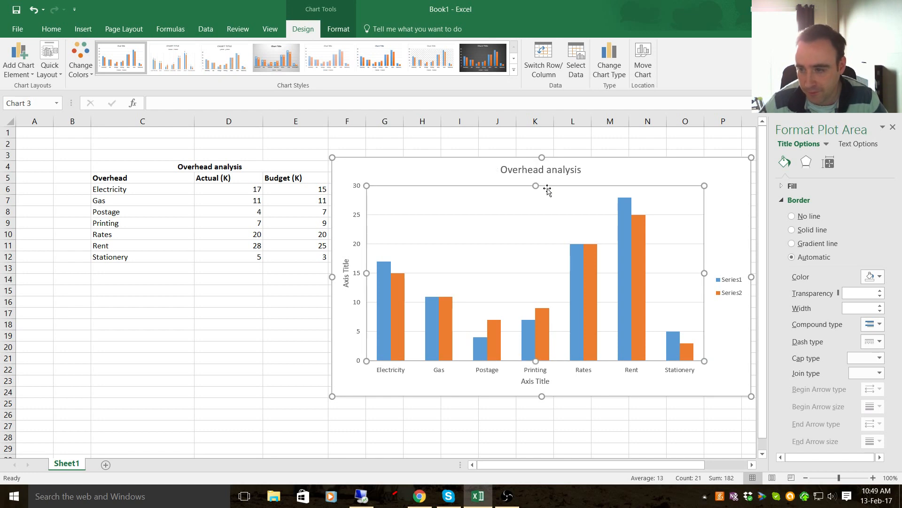
Replace the vertical axis title's placeholder text with "Cost (K)"
click(346, 273)
click(347, 272)
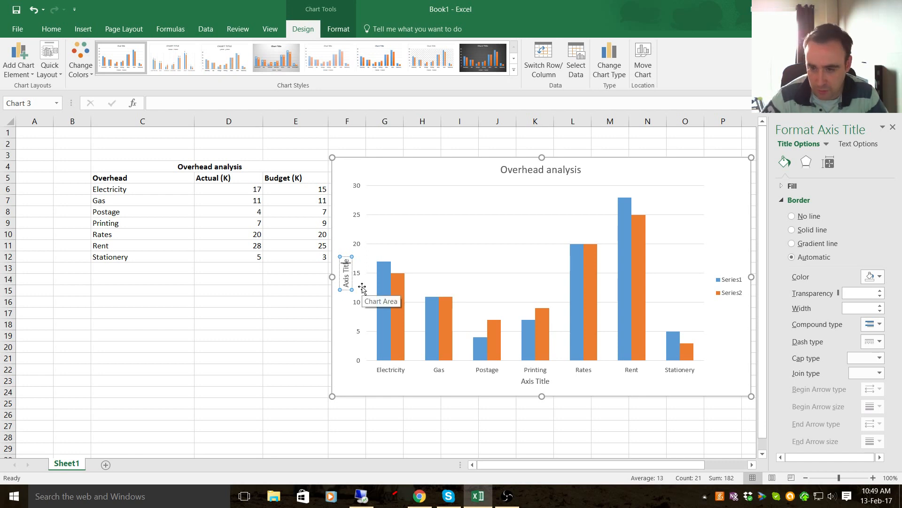
key(BackSpace)
key(BackSpace)
key(BackSpace)
key(BackSpace)
key(BackSpace)
key(BackSpace)
key(BackSpace)
key(BackSpace)
key(BackSpace)
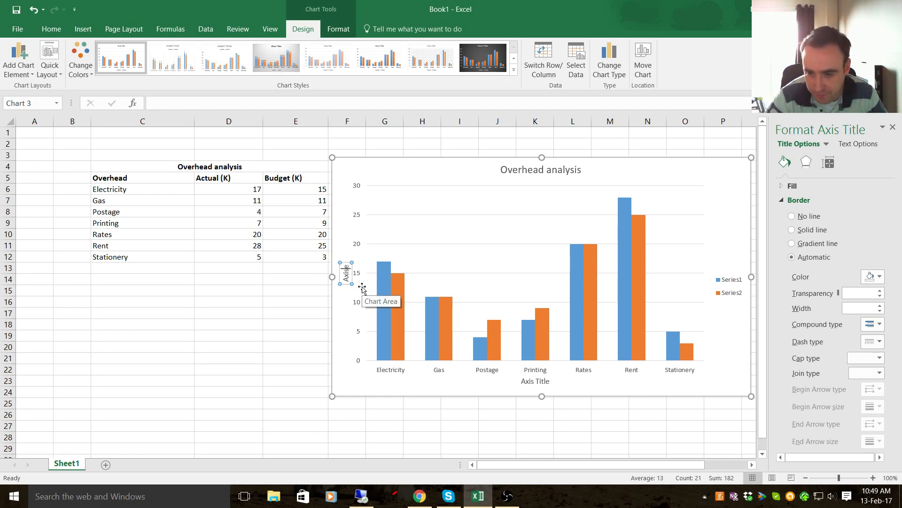
key(BackSpace)
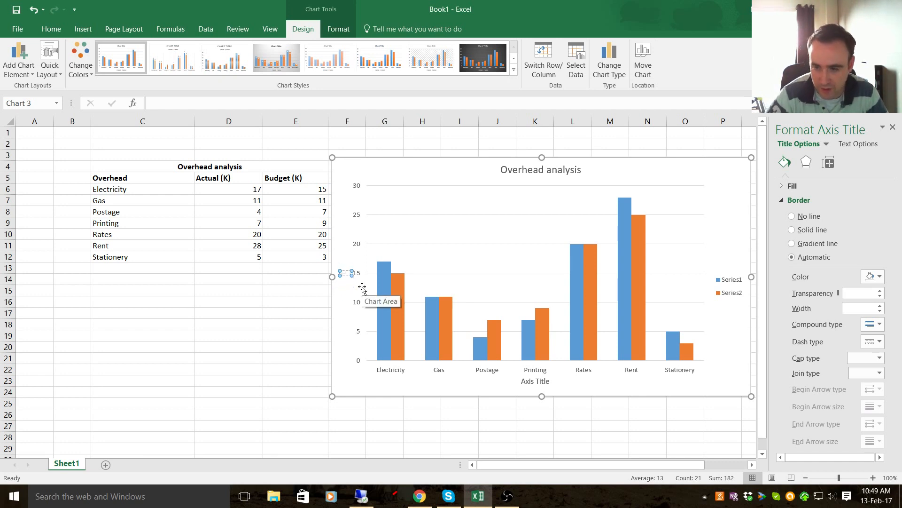
text(C)
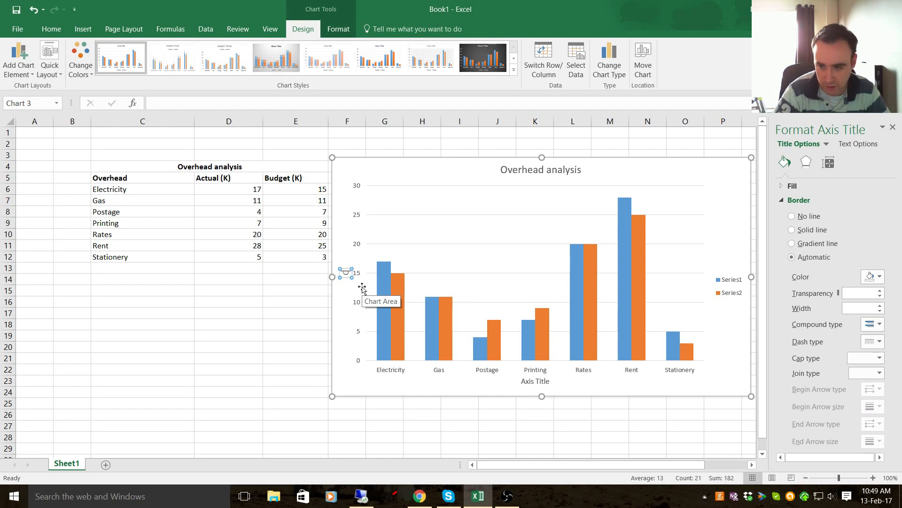
text(ost ()
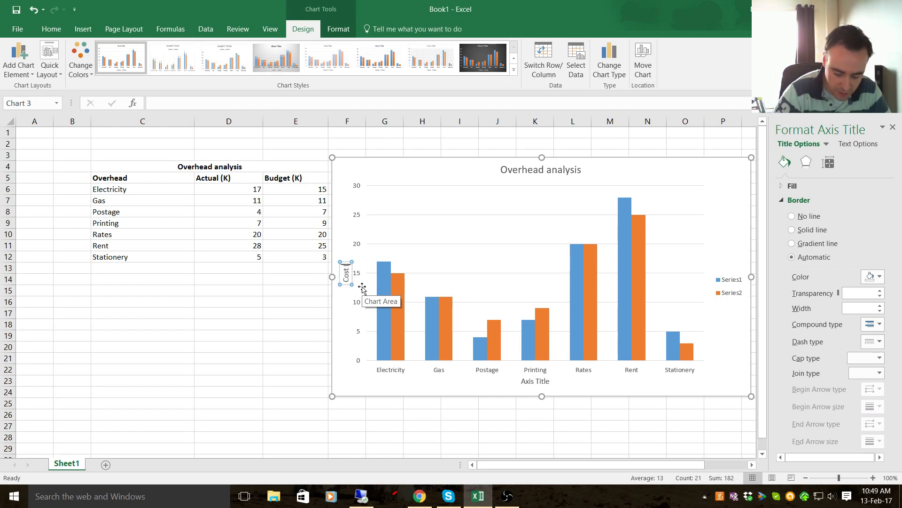
text(K))
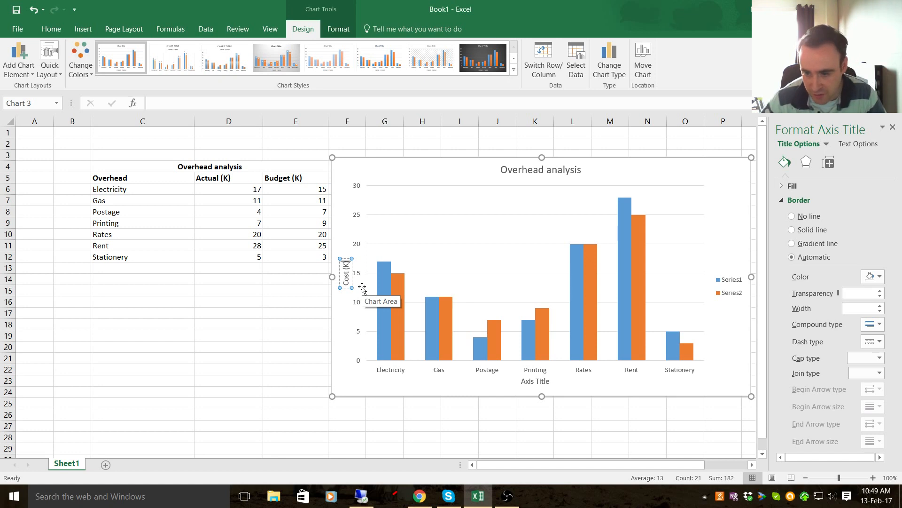
Replace the horizontal axis title's placeholder text with "Overhead Type"
click(536, 383)
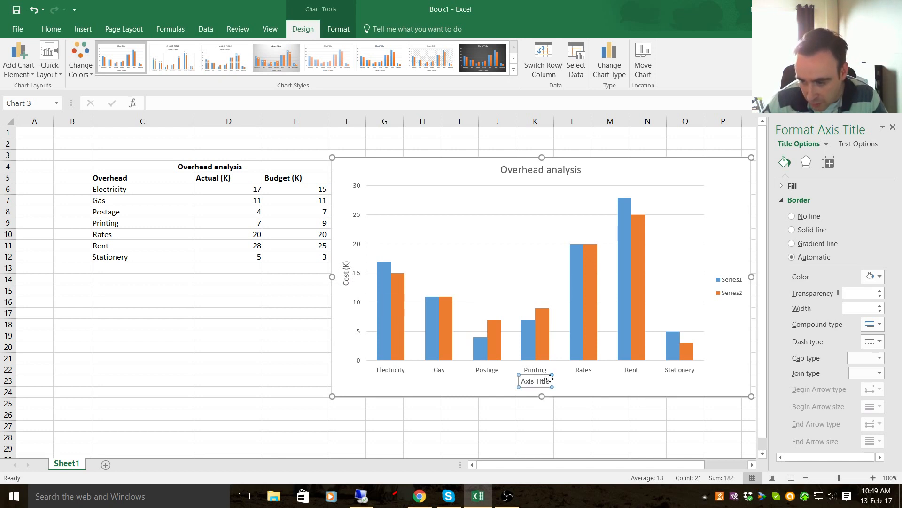
drag(548, 381, 510, 383)
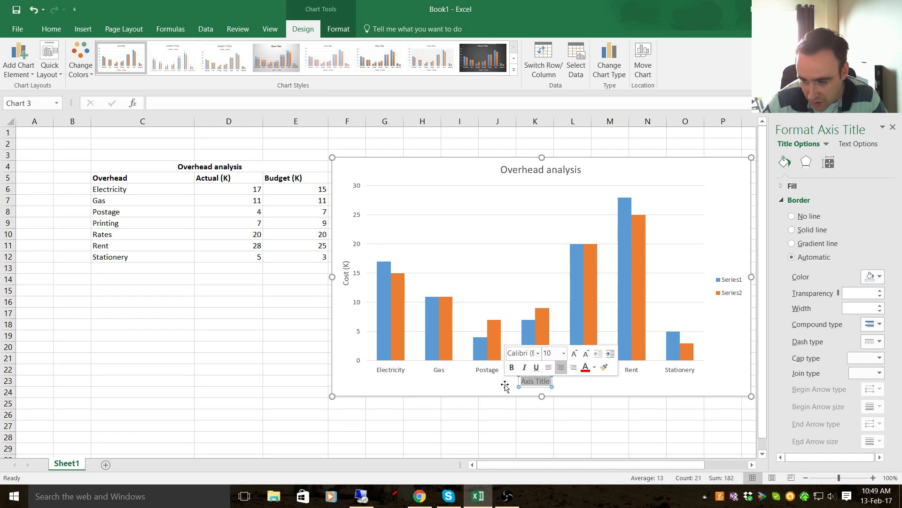
key(Delete)
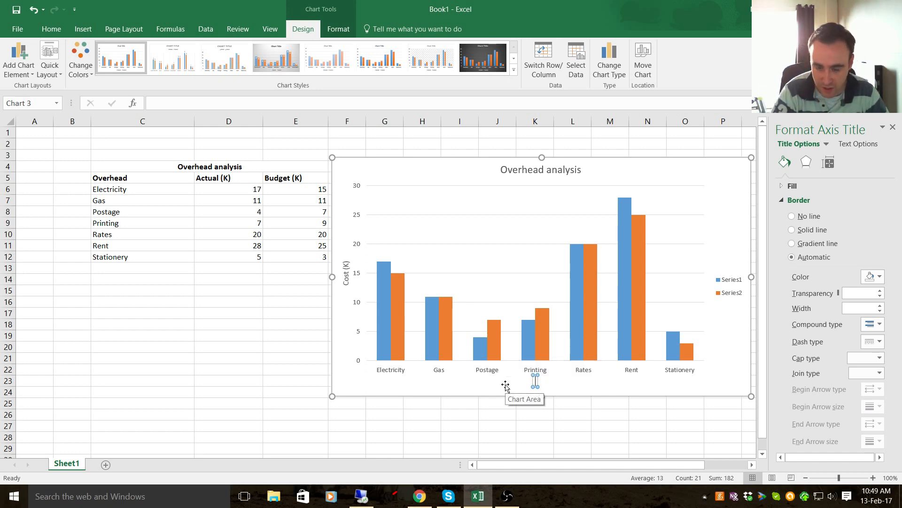
text(Overhead)
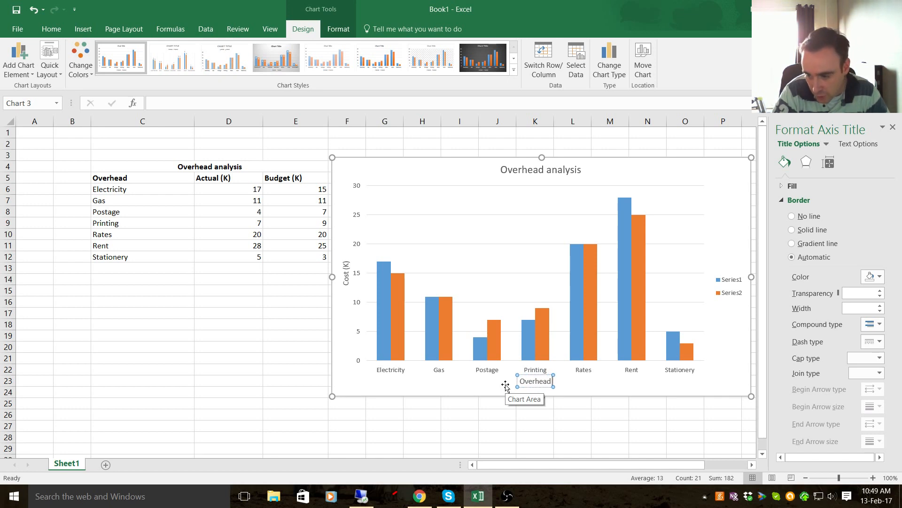
text( Type)
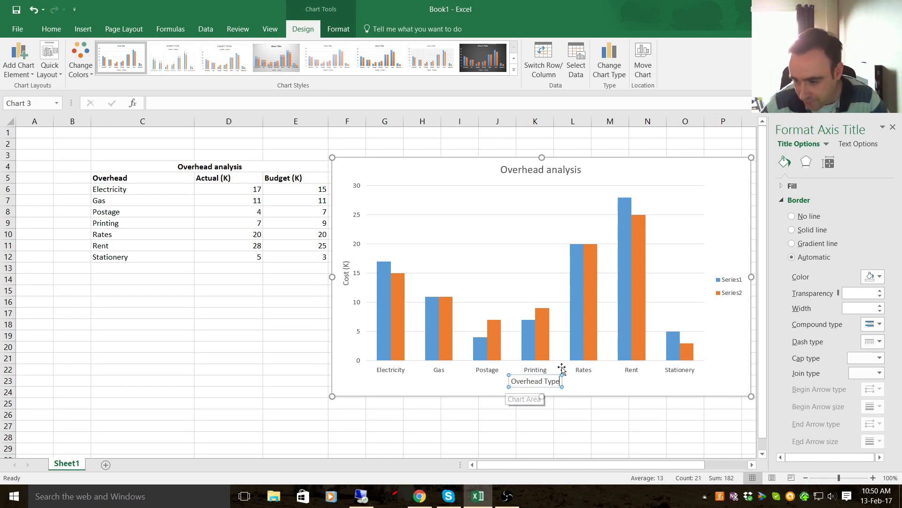
click(589, 393)
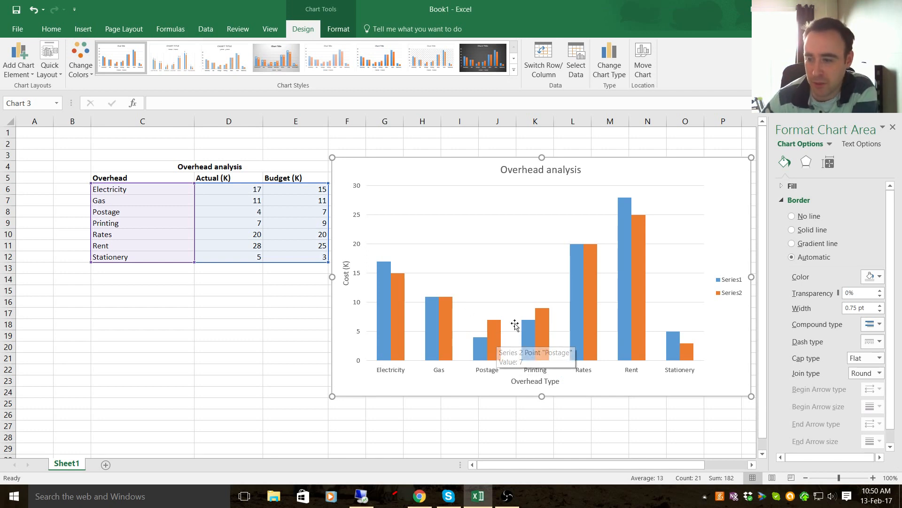
Make the chart title bold and set its font size to 20
click(538, 179)
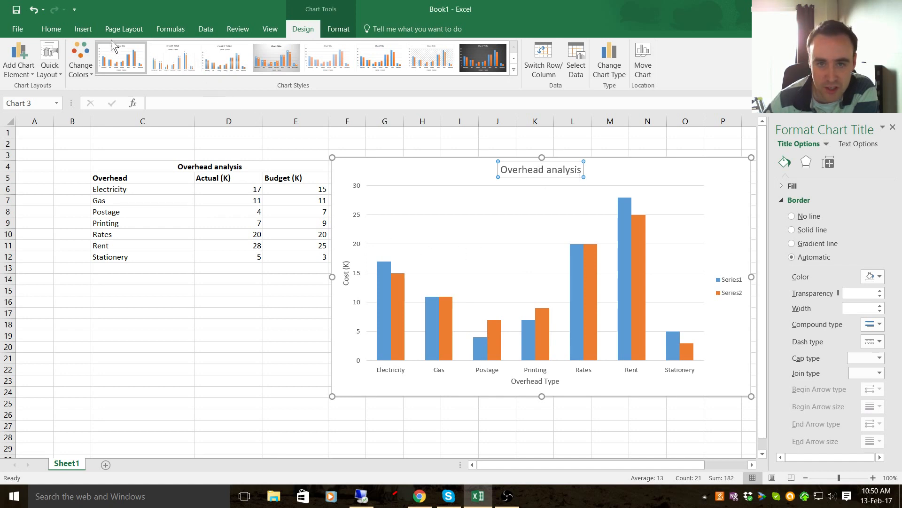
click(59, 30)
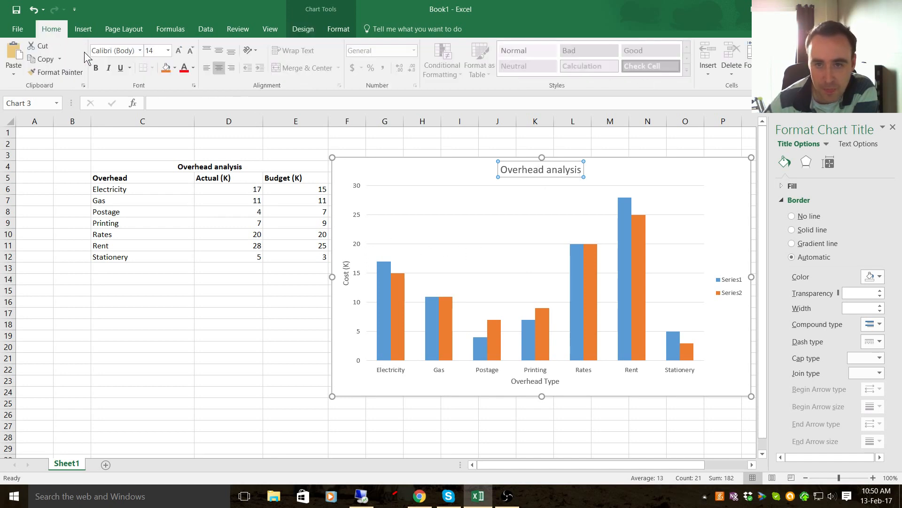
click(96, 67)
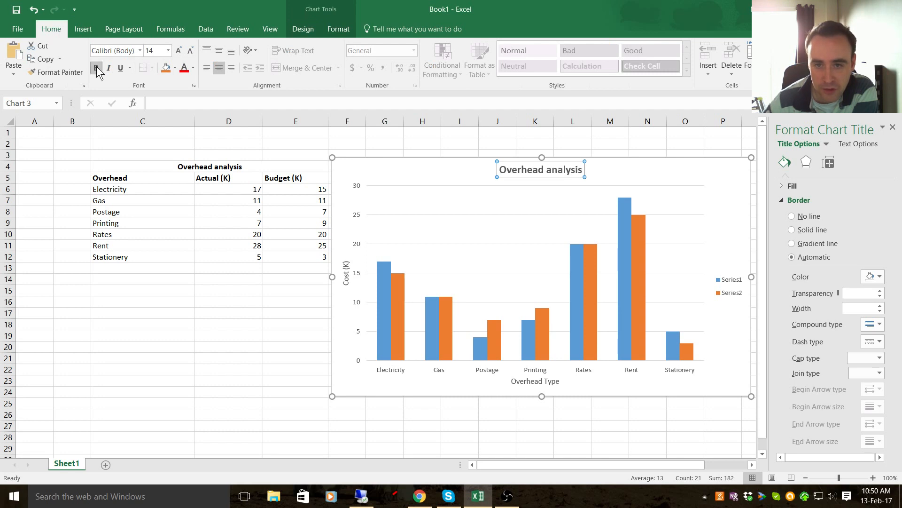
click(168, 51)
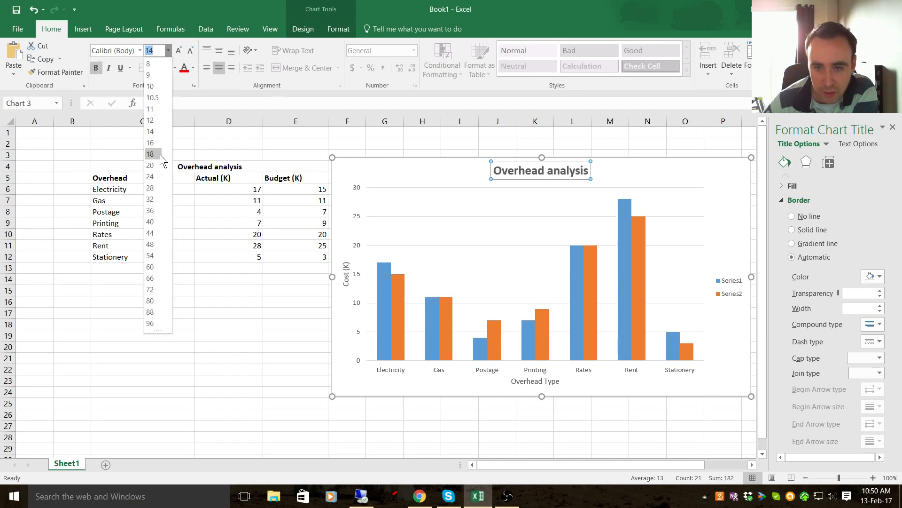
click(150, 165)
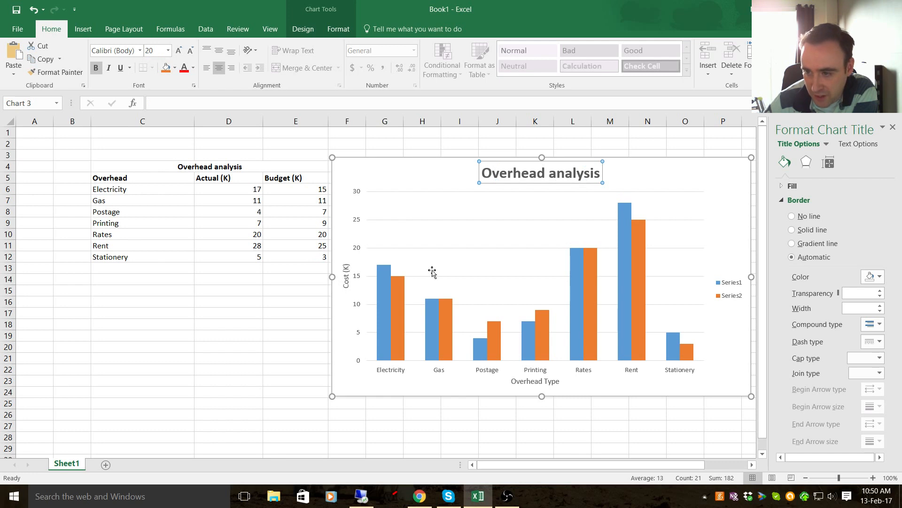
Make the vertical axis title "Cost (K)" bold and set its font size to 16
click(346, 281)
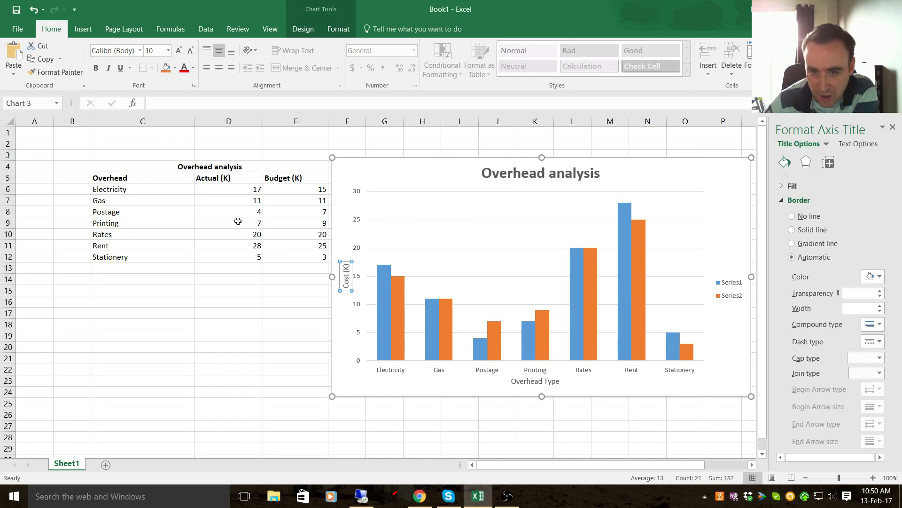
click(95, 70)
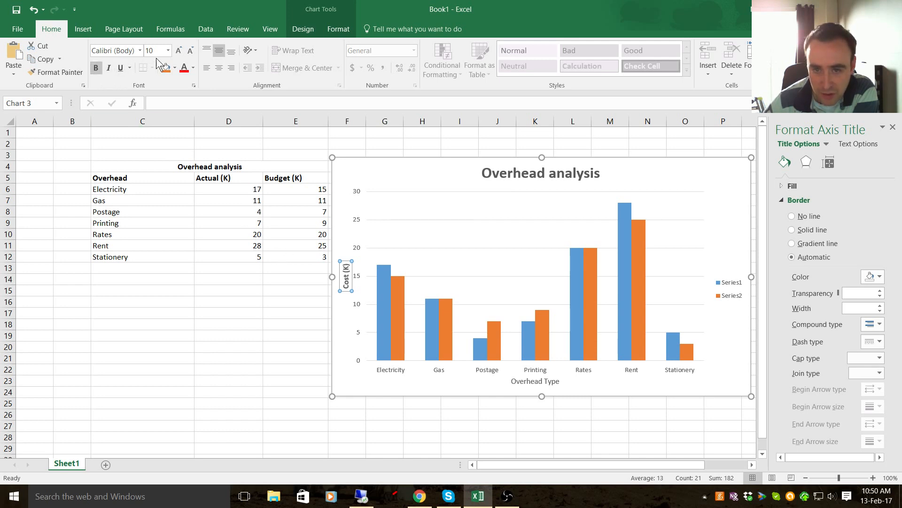
click(167, 49)
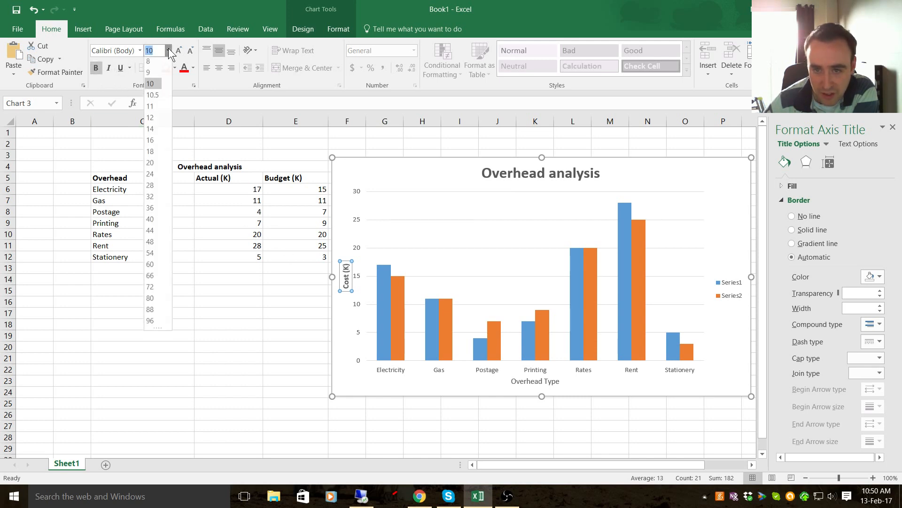
click(157, 141)
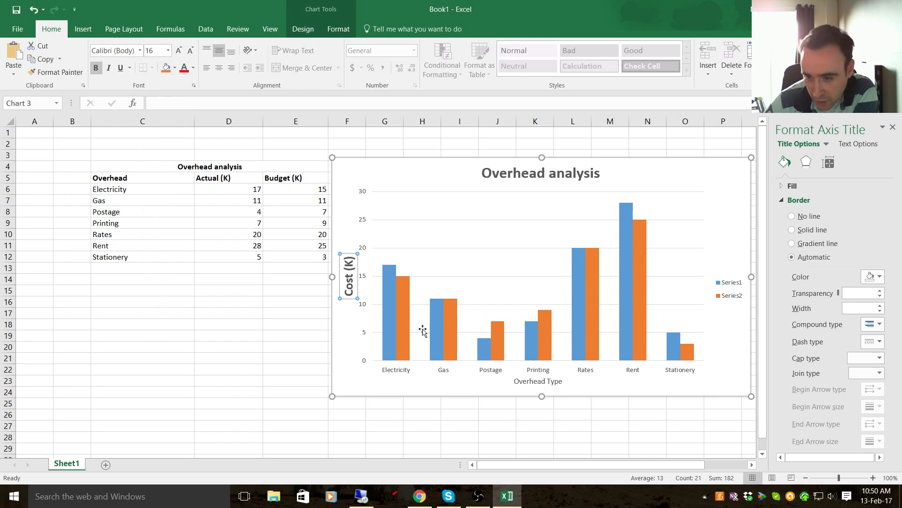
Make the horizontal axis title "Overhead Type" bold and set its font size to 16
click(531, 381)
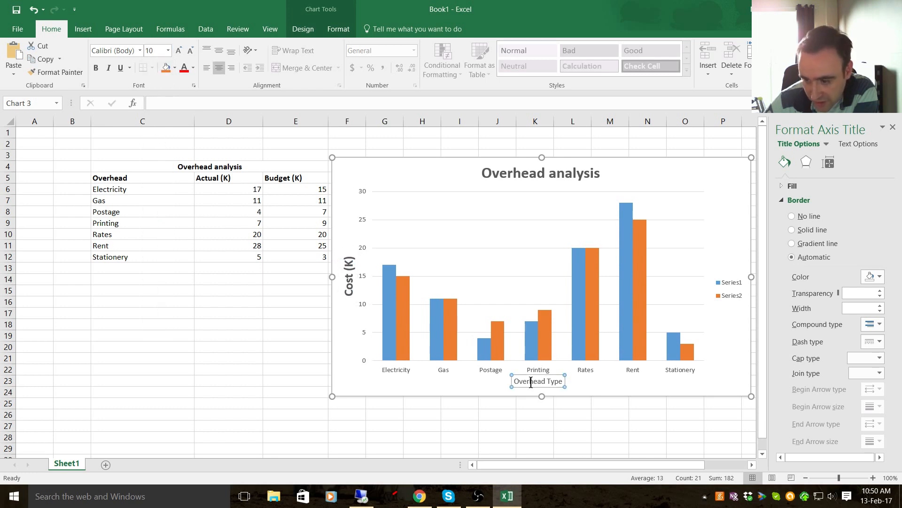
click(96, 66)
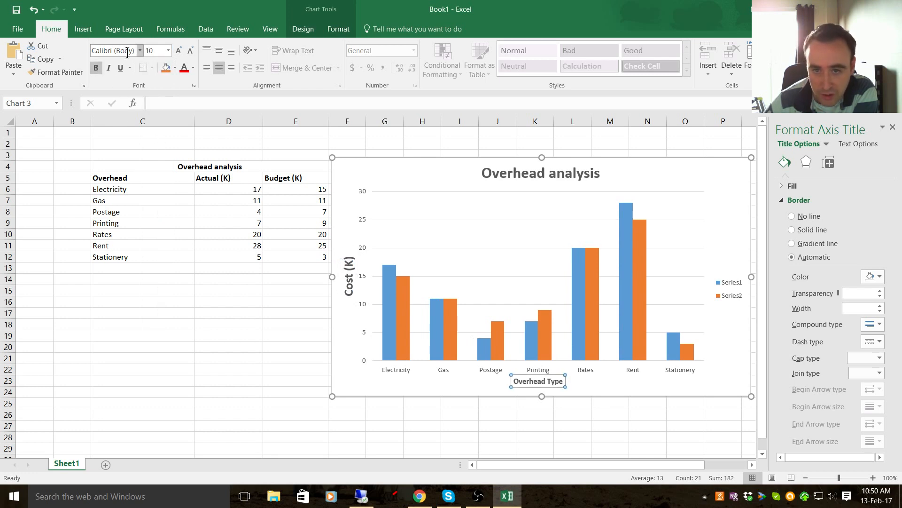
click(168, 51)
click(153, 140)
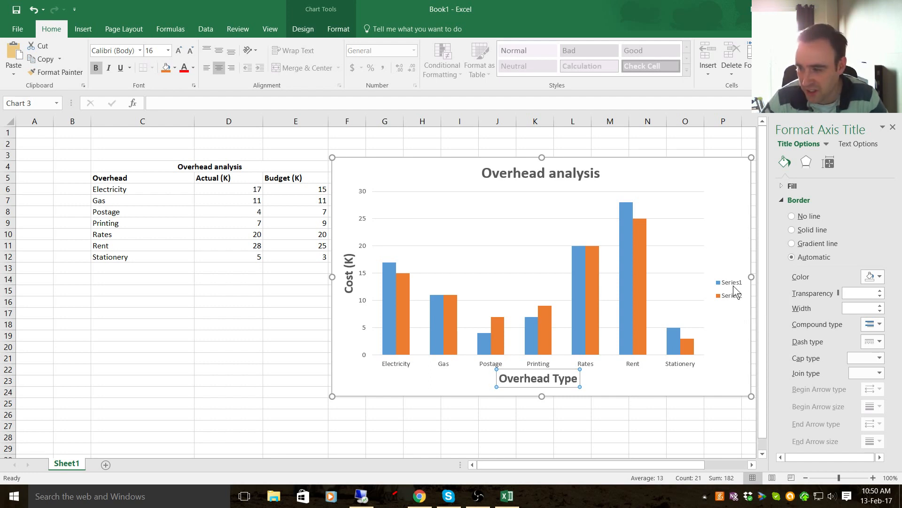
Make the chart legend text bold and set its font size to 14
click(735, 287)
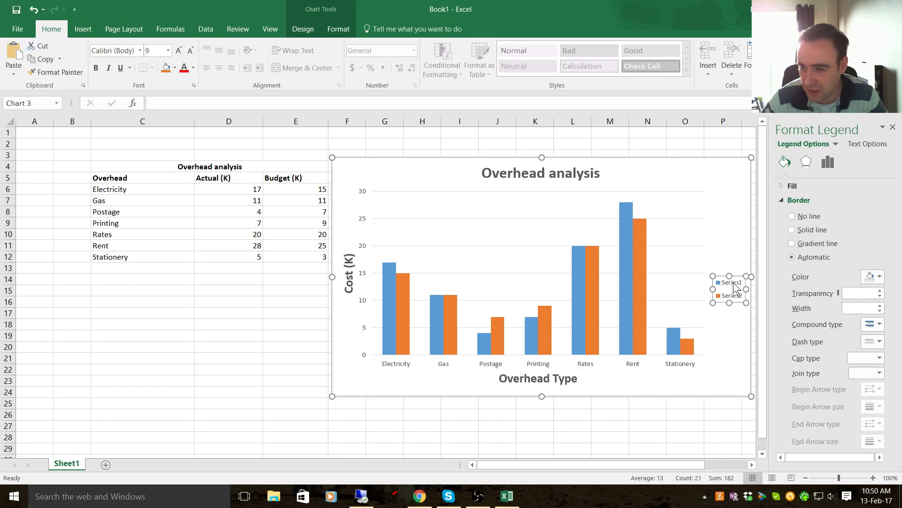
right_click(734, 283)
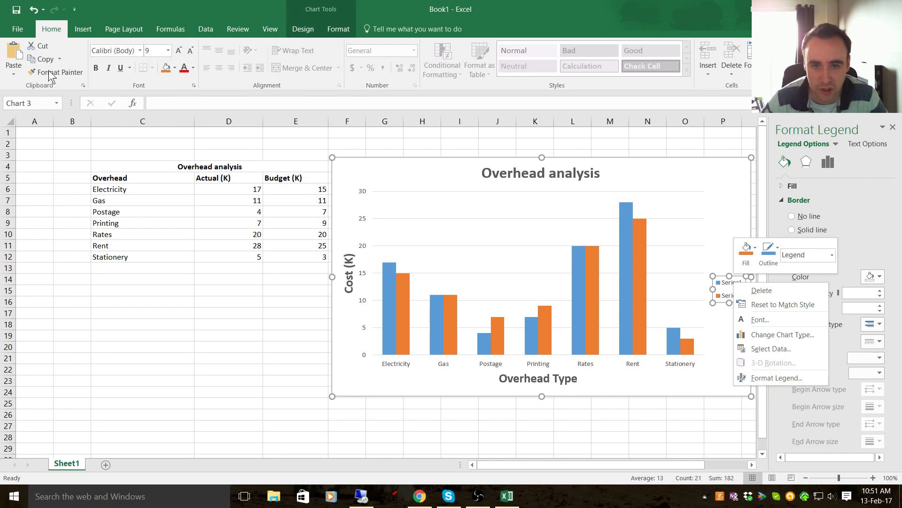
click(94, 67)
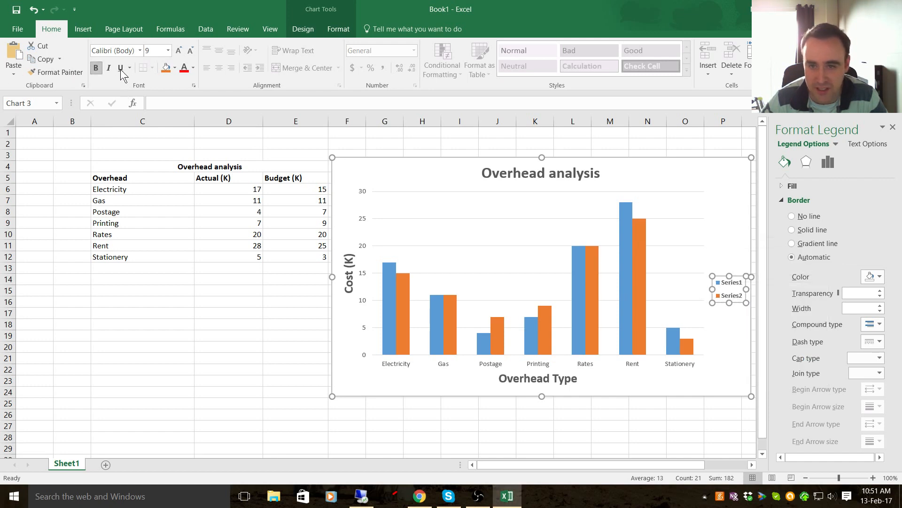
click(168, 51)
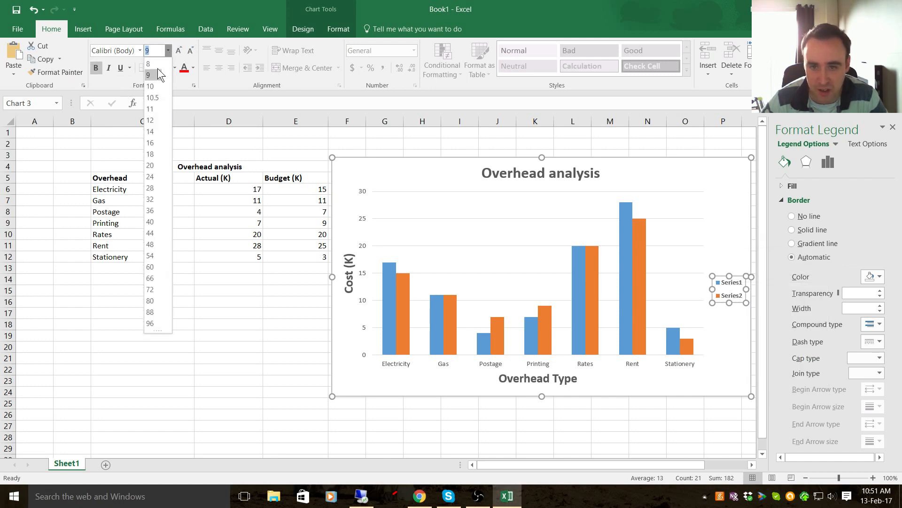
click(154, 131)
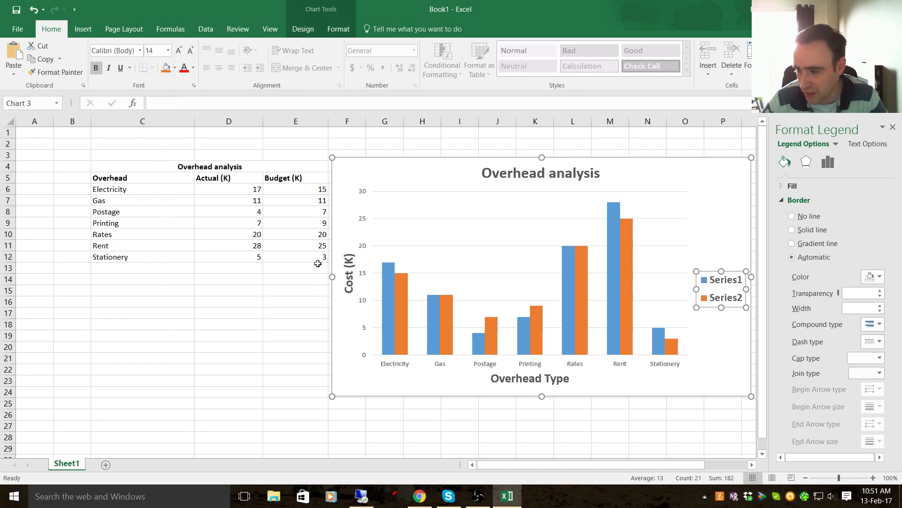
Rename the first data series, Series1, as "Actual" in the chart's data source settings
click(688, 254)
click(731, 283)
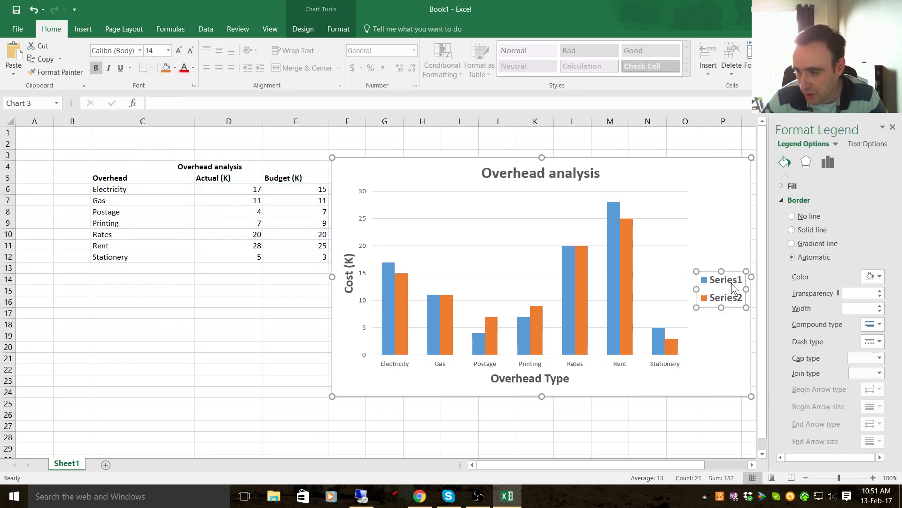
click(731, 283)
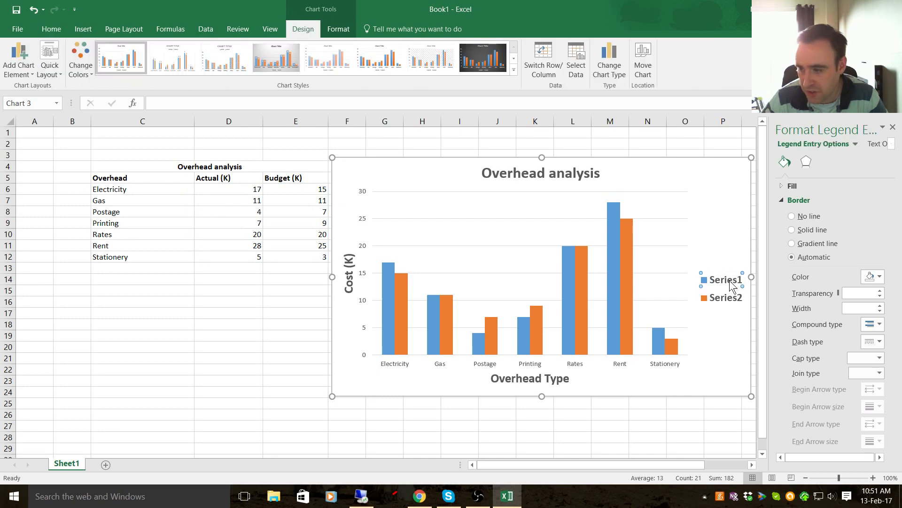
right_click(729, 280)
click(748, 358)
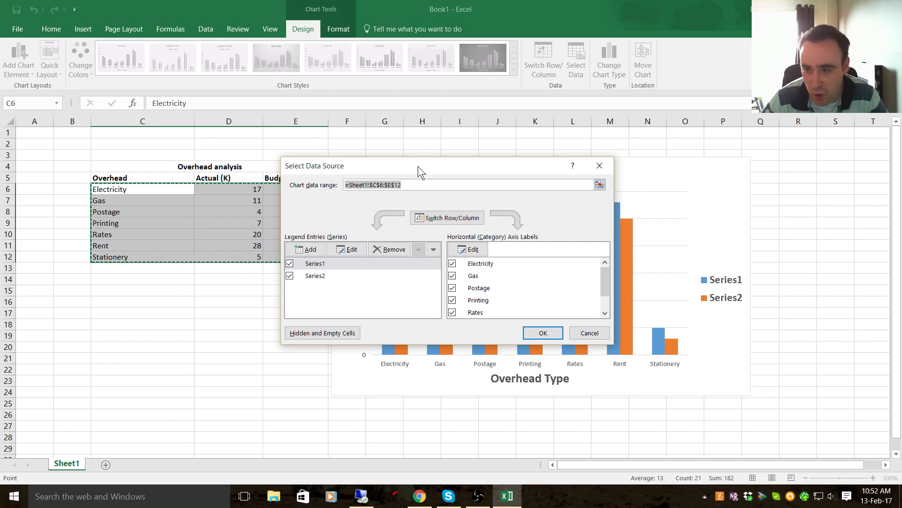
drag(418, 165, 506, 24)
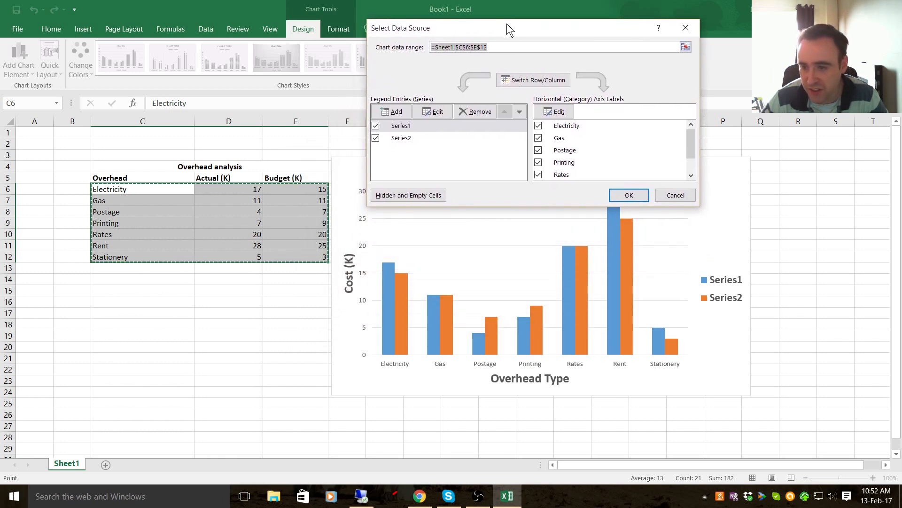
click(407, 126)
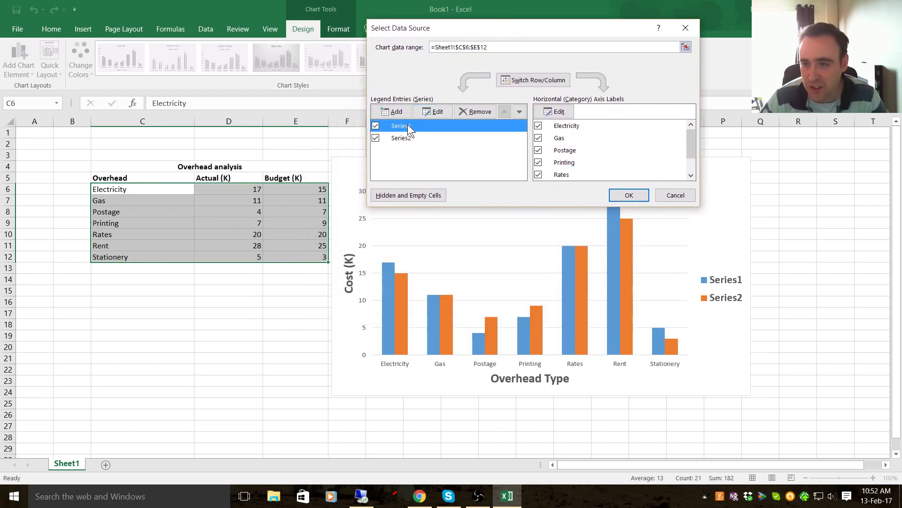
click(438, 113)
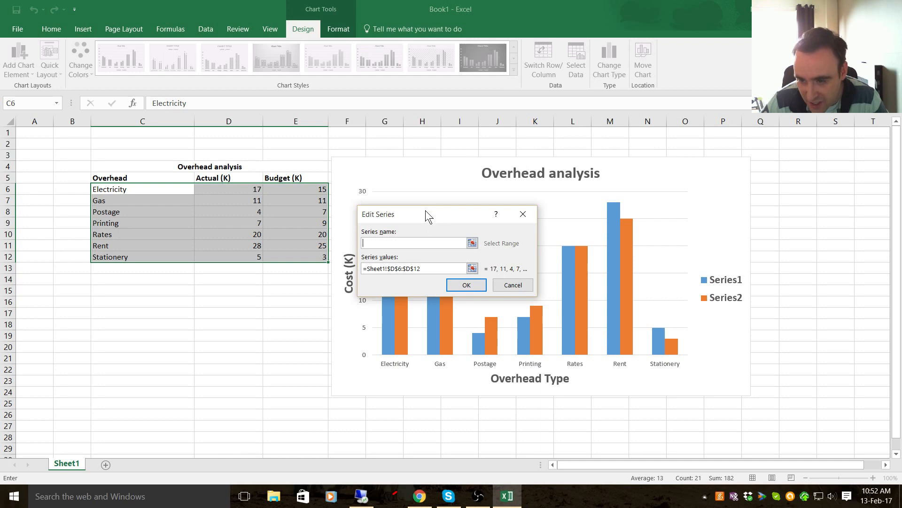
drag(424, 210, 443, 91)
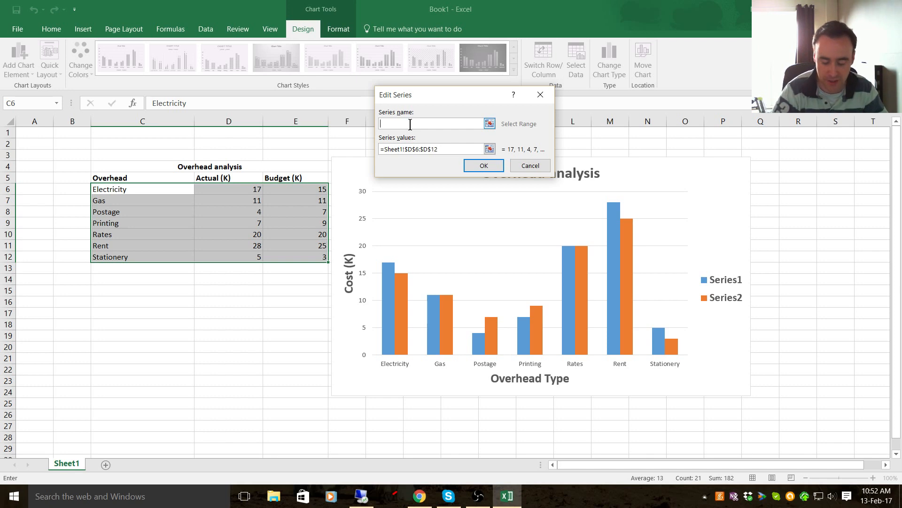
text(ctual)
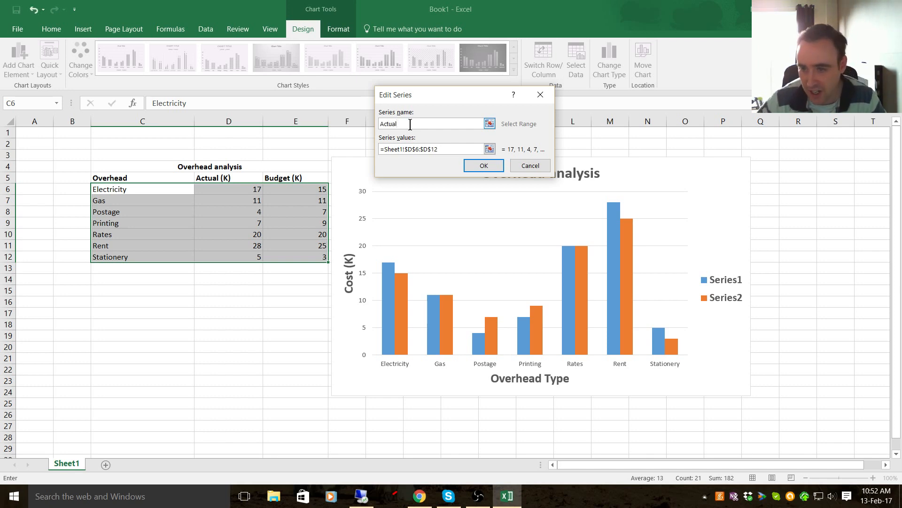
click(478, 170)
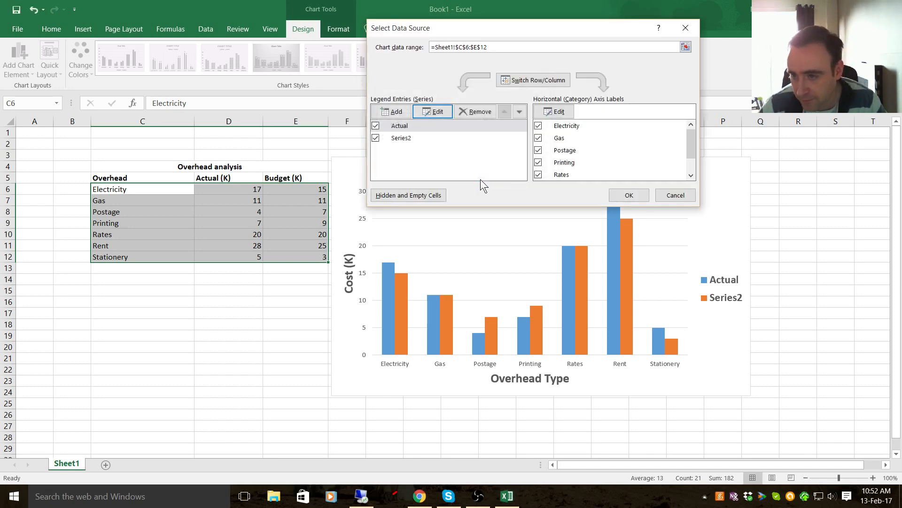
Rename the second data series, Series2, as "Budget" and apply the data source changes
click(413, 138)
click(435, 112)
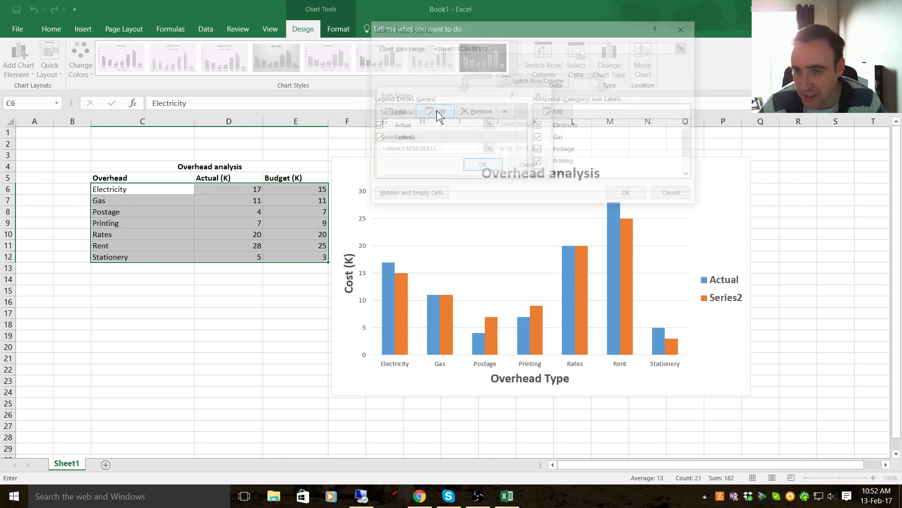
click(405, 125)
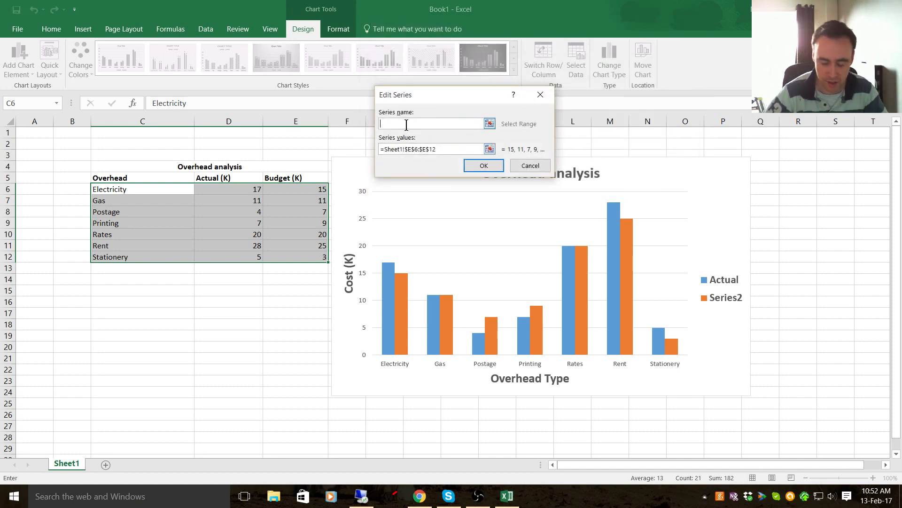
text(Budget)
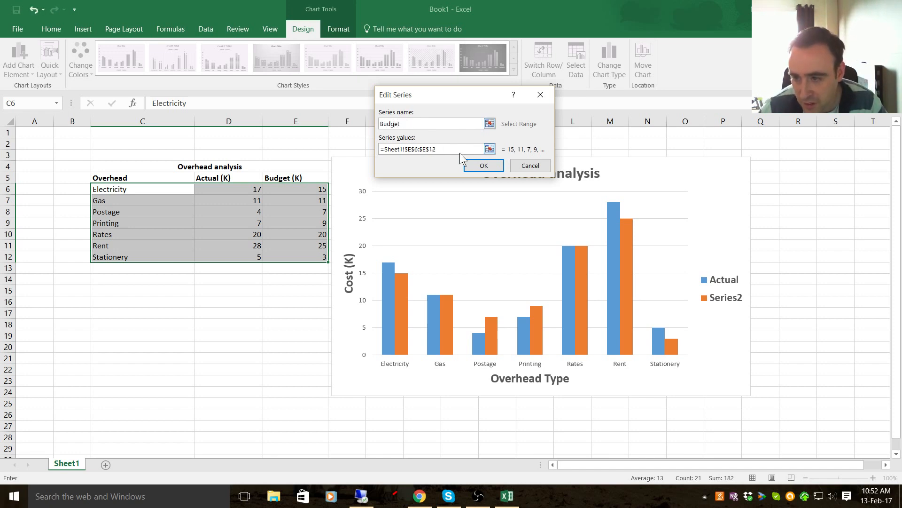
click(477, 165)
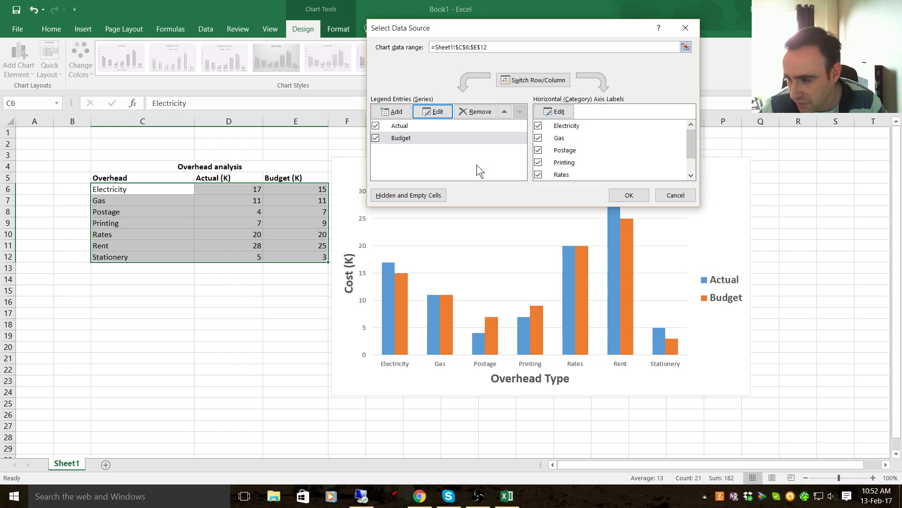
click(629, 195)
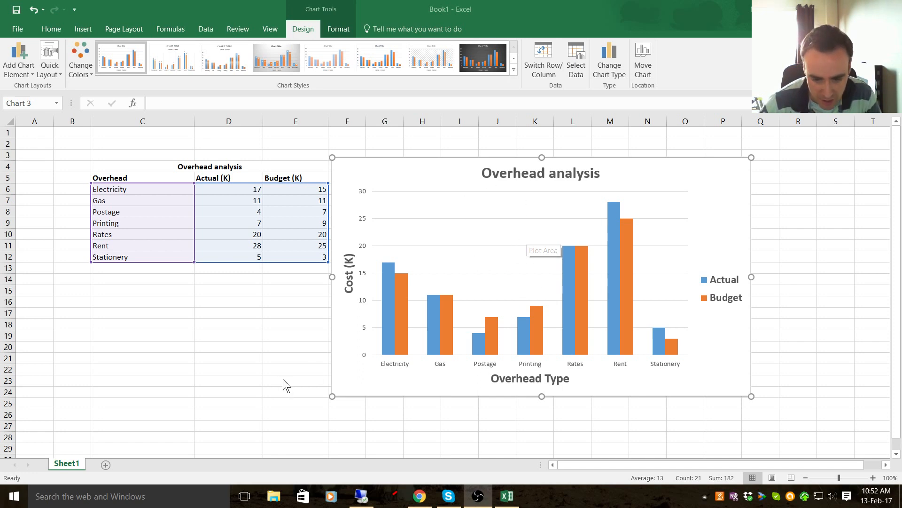
Add a new blank worksheet to the workbook and return to Sheet1
click(106, 463)
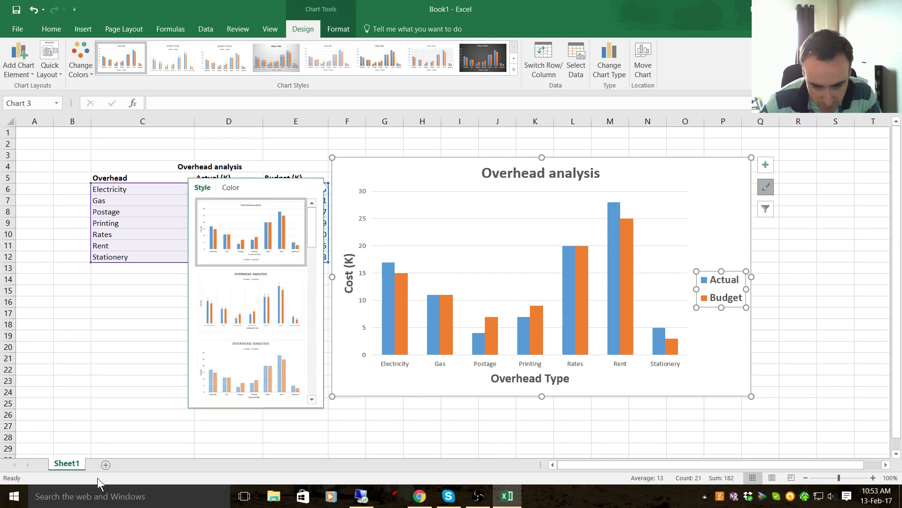
click(105, 466)
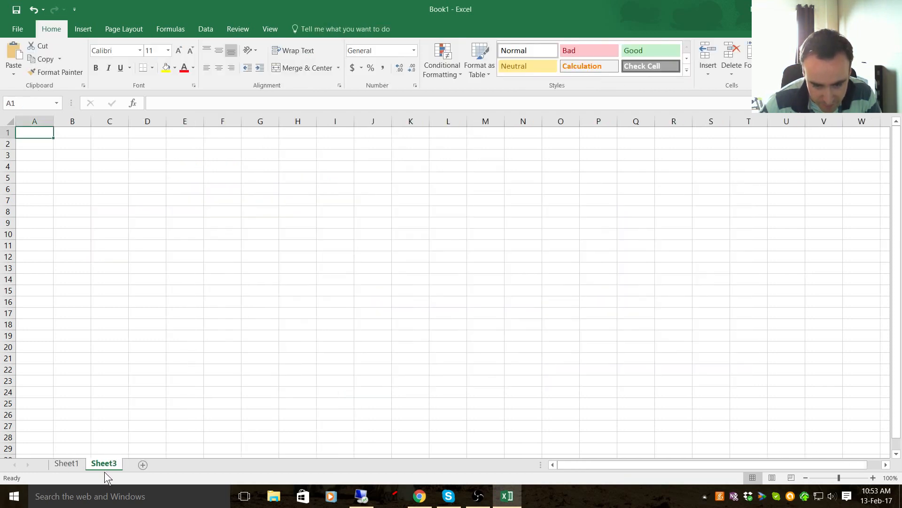
click(71, 465)
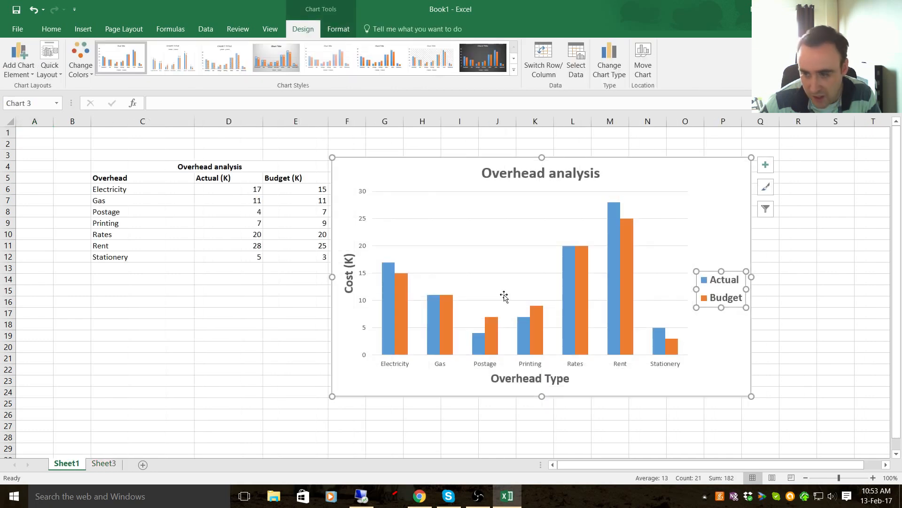
Copy the whole chart to cell B3 of Sheet3 and enlarge the copy to reach about column T, row 27
right_click(519, 223)
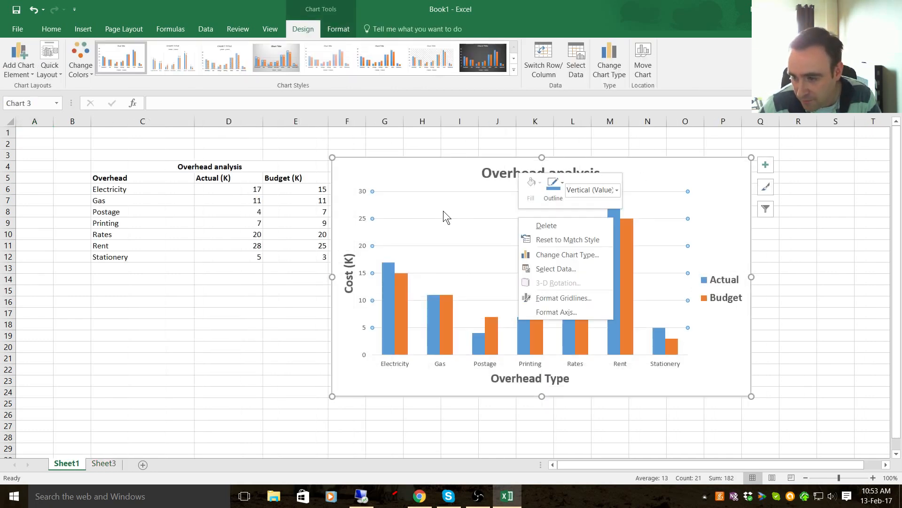
right_click(380, 172)
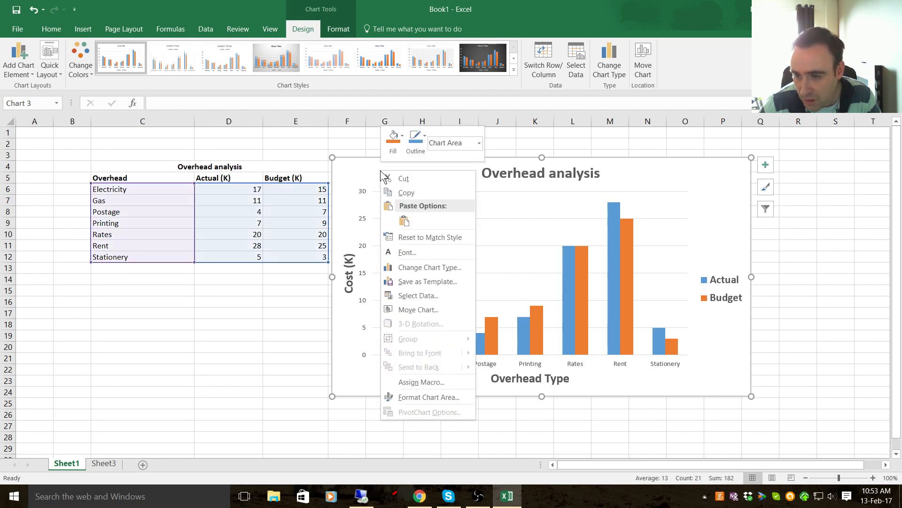
click(404, 194)
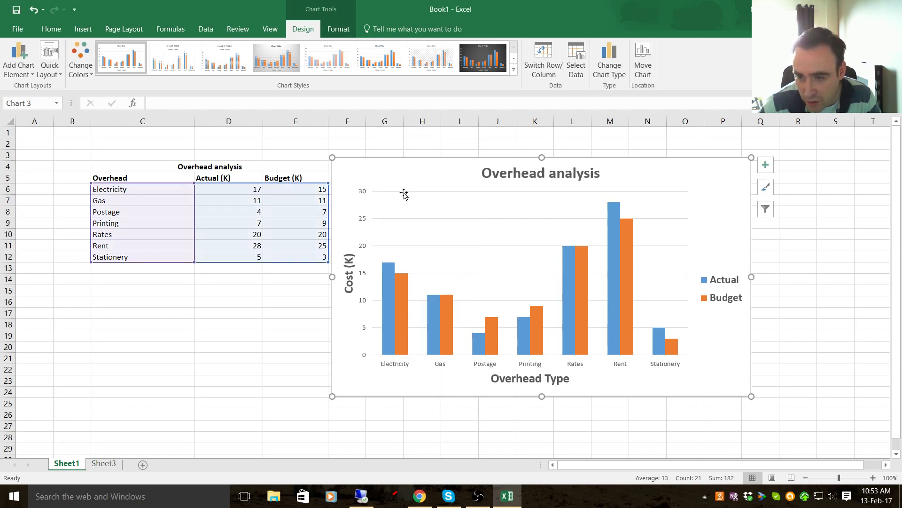
click(104, 464)
right_click(83, 156)
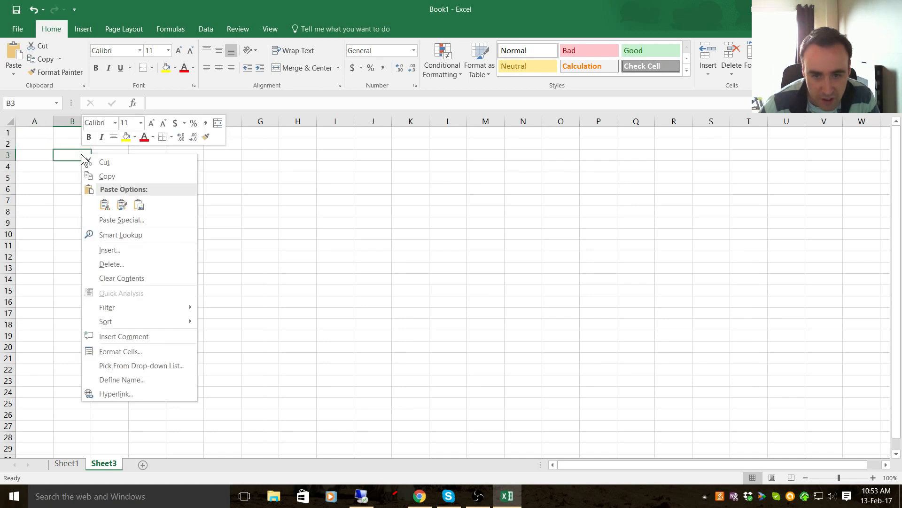
click(104, 204)
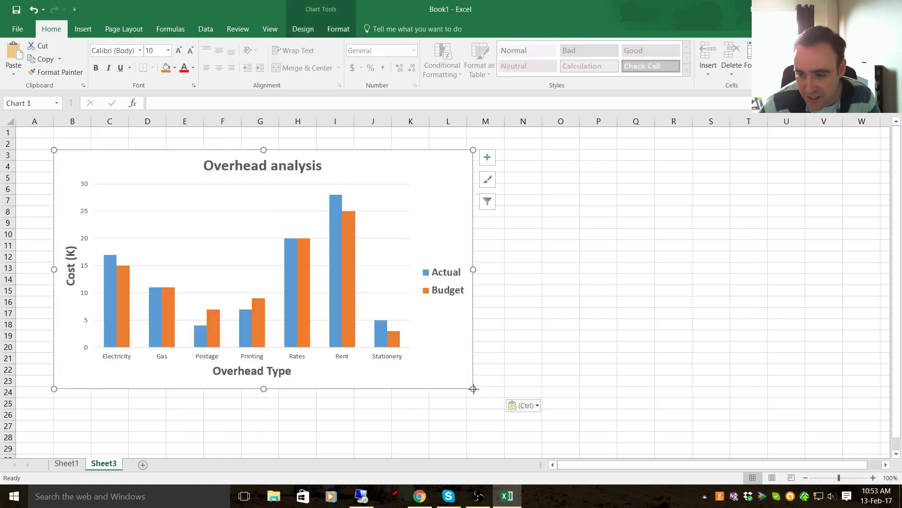
drag(474, 388, 743, 433)
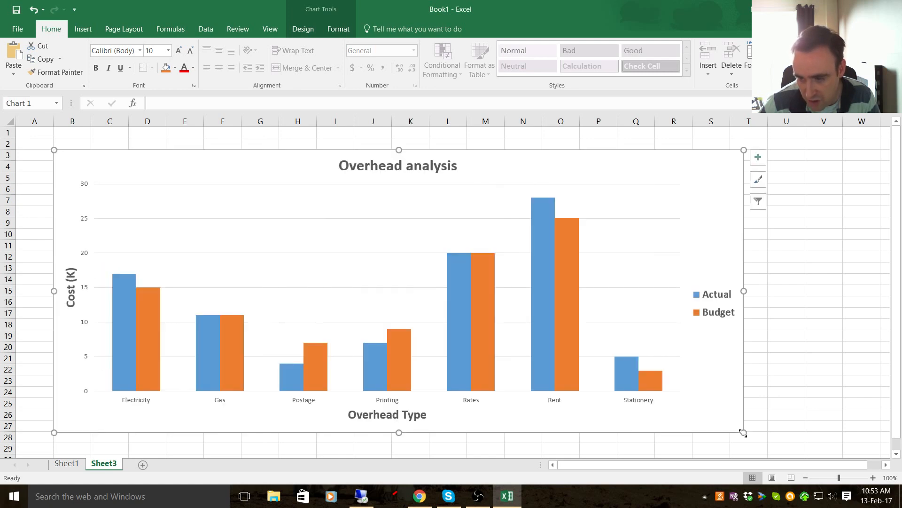
Return to Sheet1 and add a linear trendline to the Actual series of the overhead chart
click(66, 464)
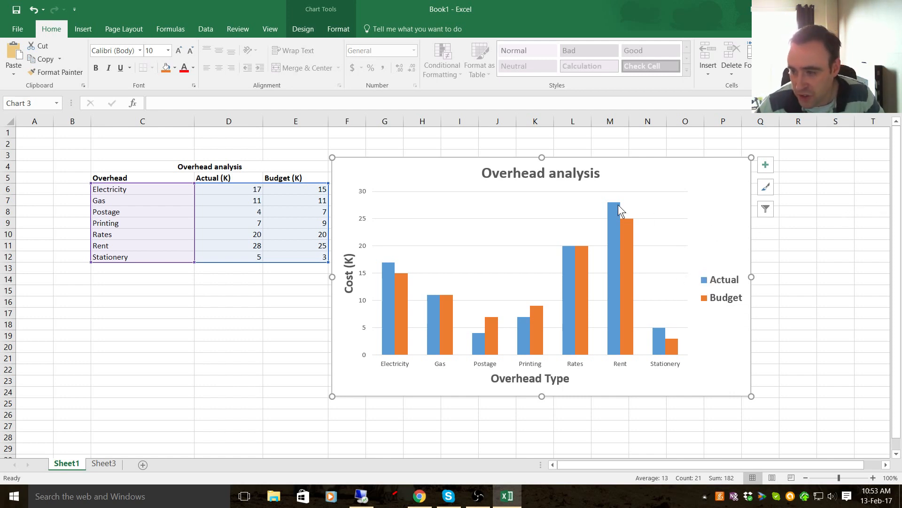
mouse_move(616, 211)
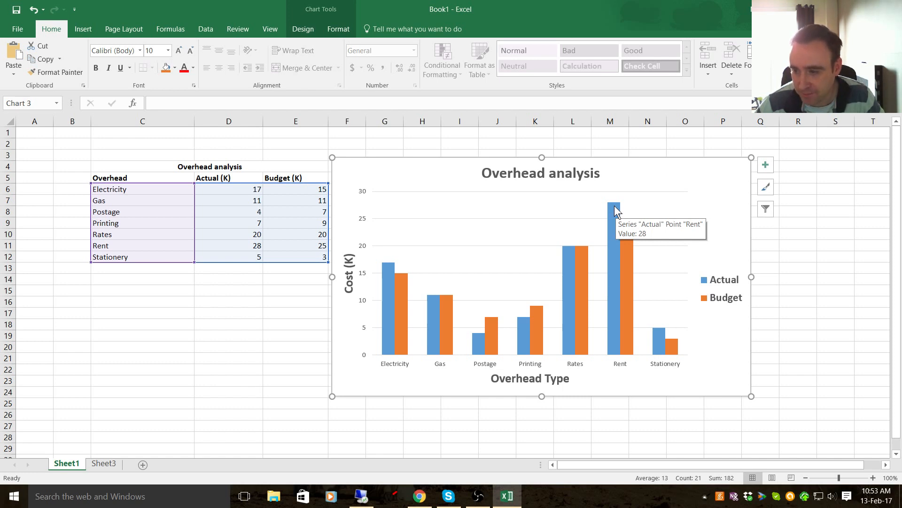
right_click(616, 211)
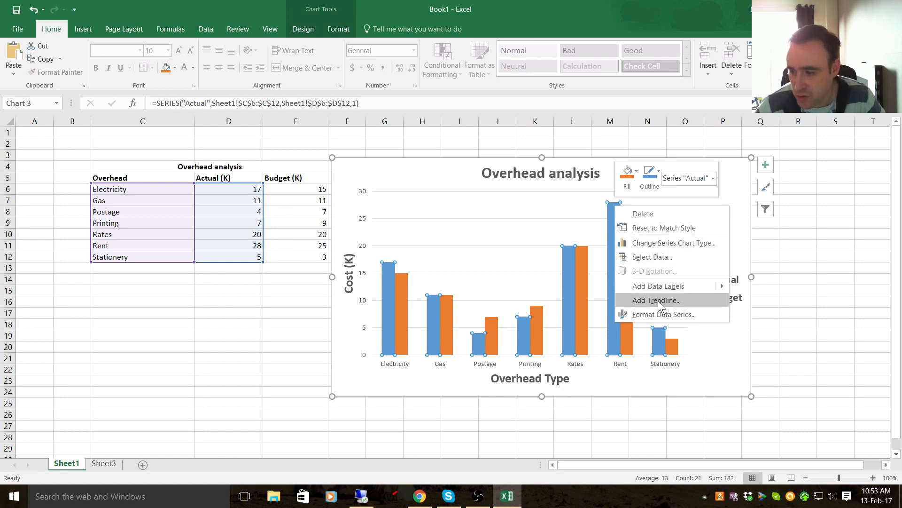
click(659, 303)
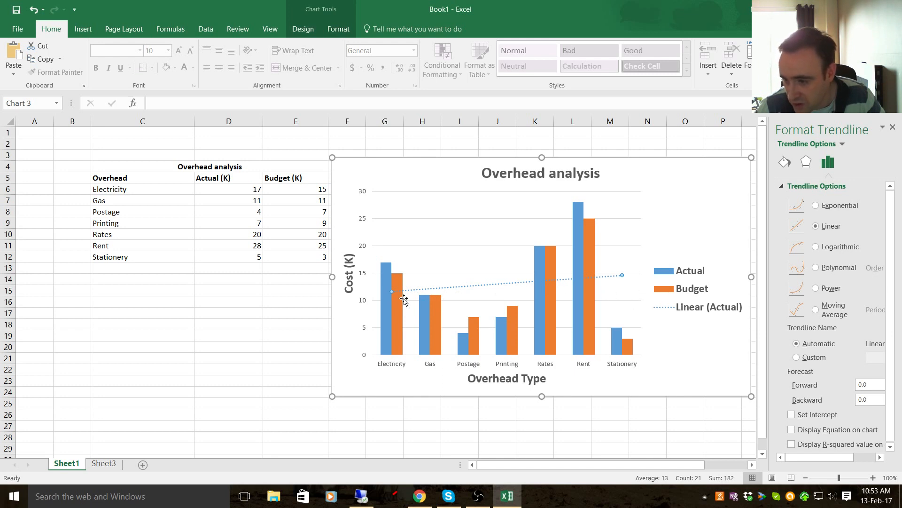
mouse_move(517, 311)
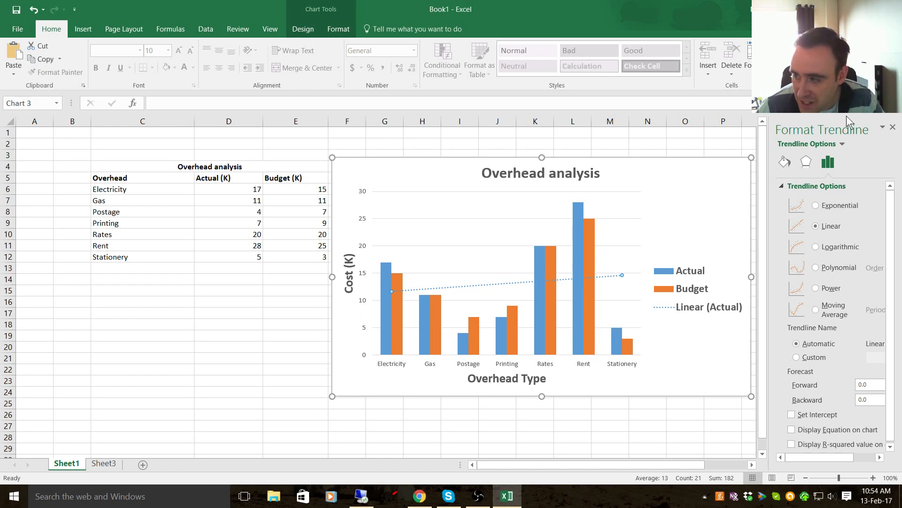
click(893, 128)
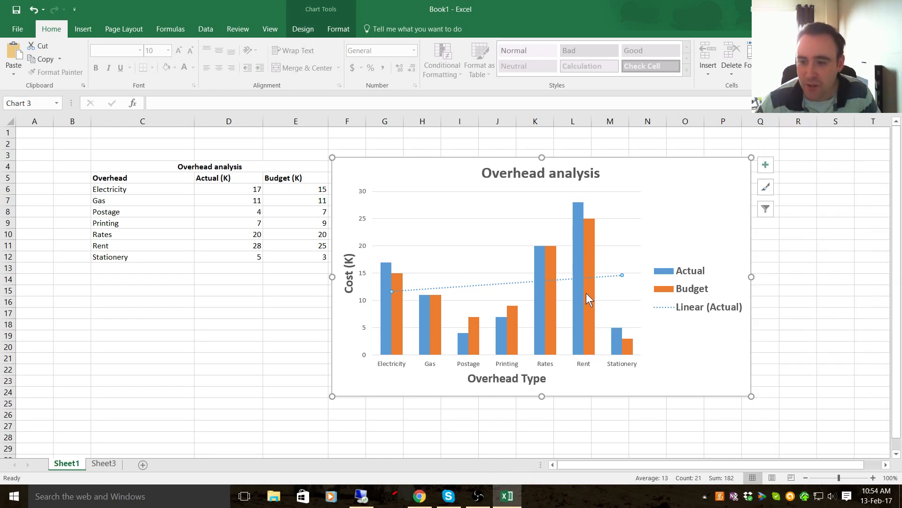
Open the chart type choices for the overhead analysis chart on Sheet1
mouse_move(587, 297)
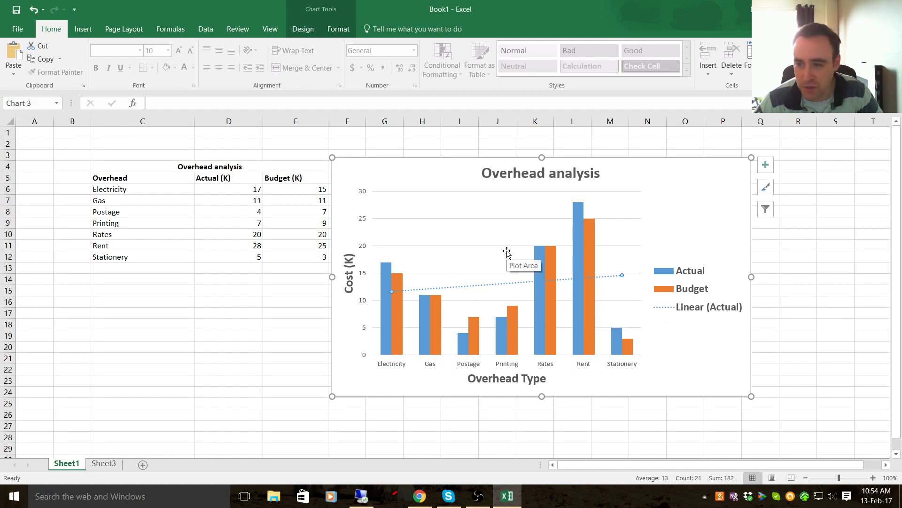
right_click(484, 245)
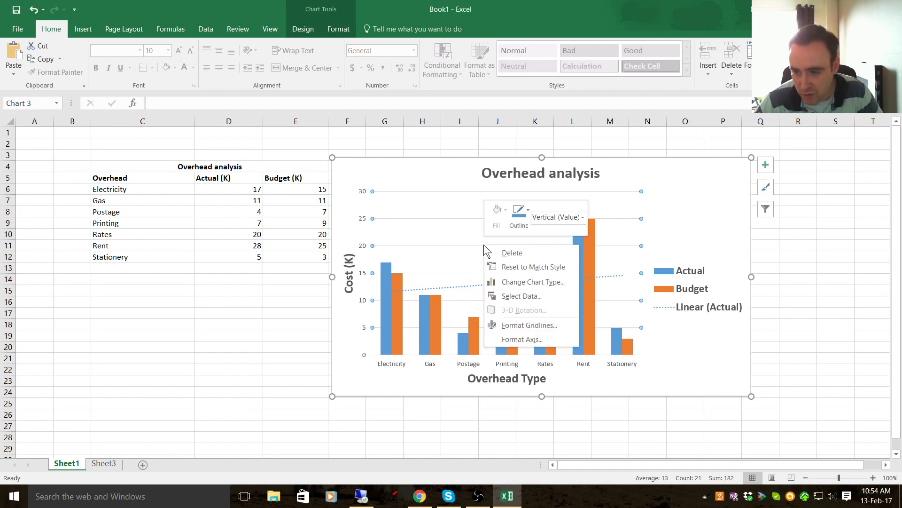
click(520, 282)
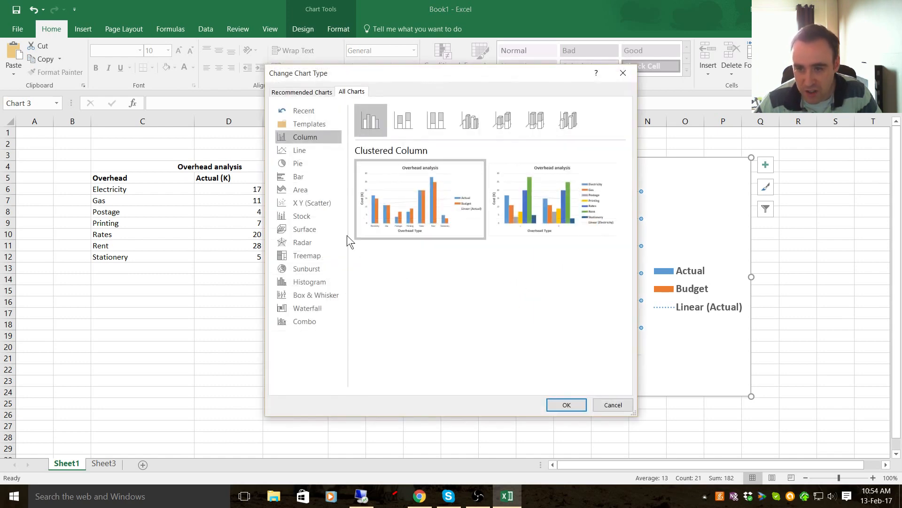